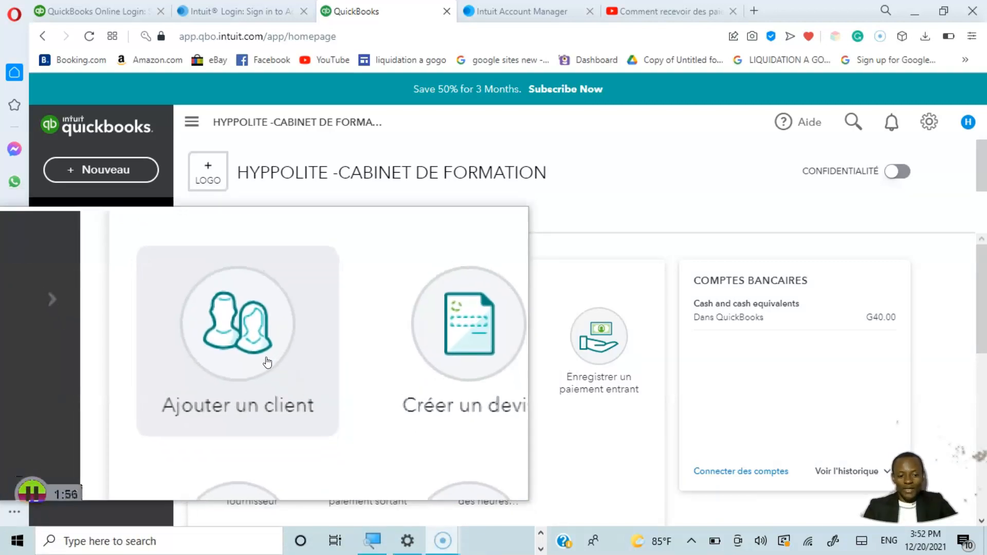
Step: Start a new customer record and enter the customer's first, middle and last names
click(271, 365)
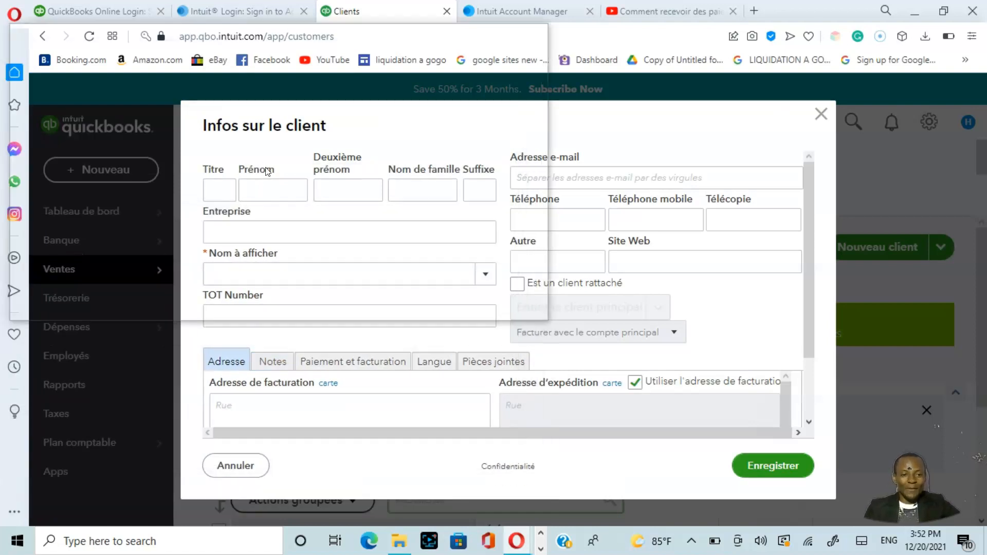
click(266, 190)
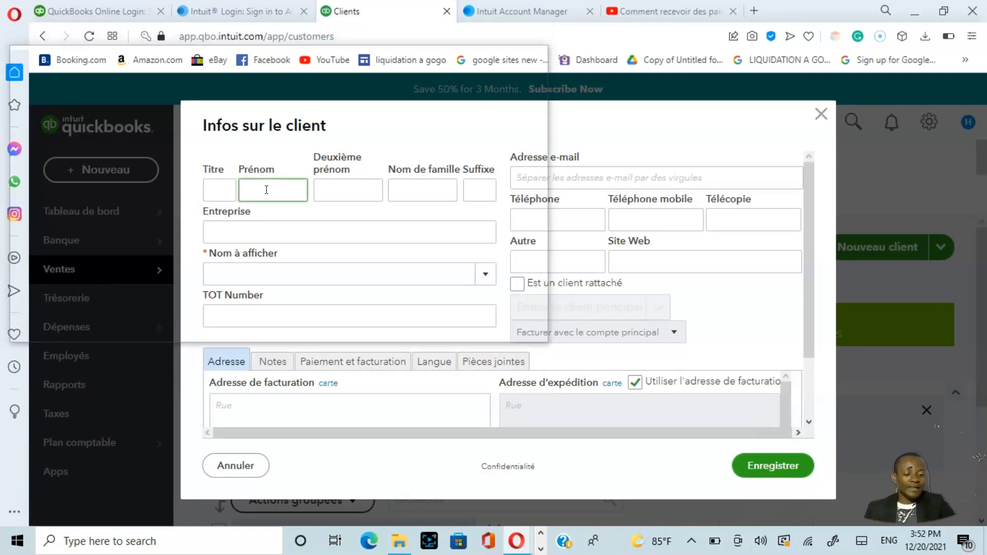
click(330, 195)
click(418, 193)
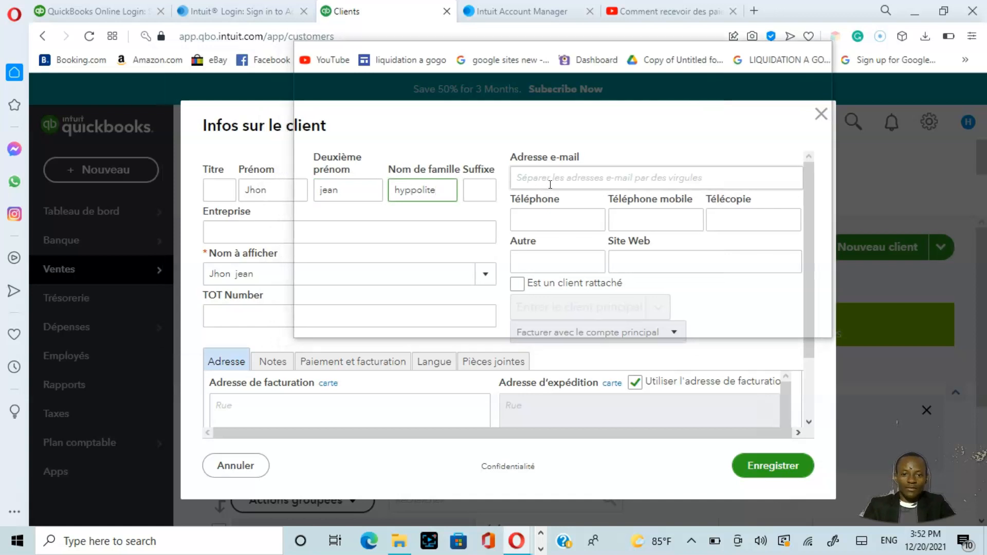
Step: Enter the customer's e-mail address in the customer record
click(550, 180)
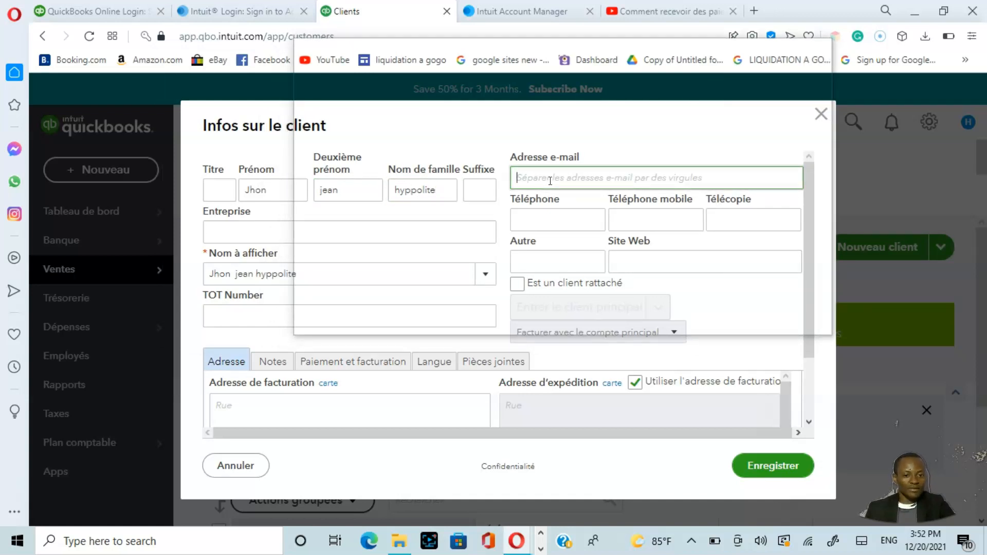
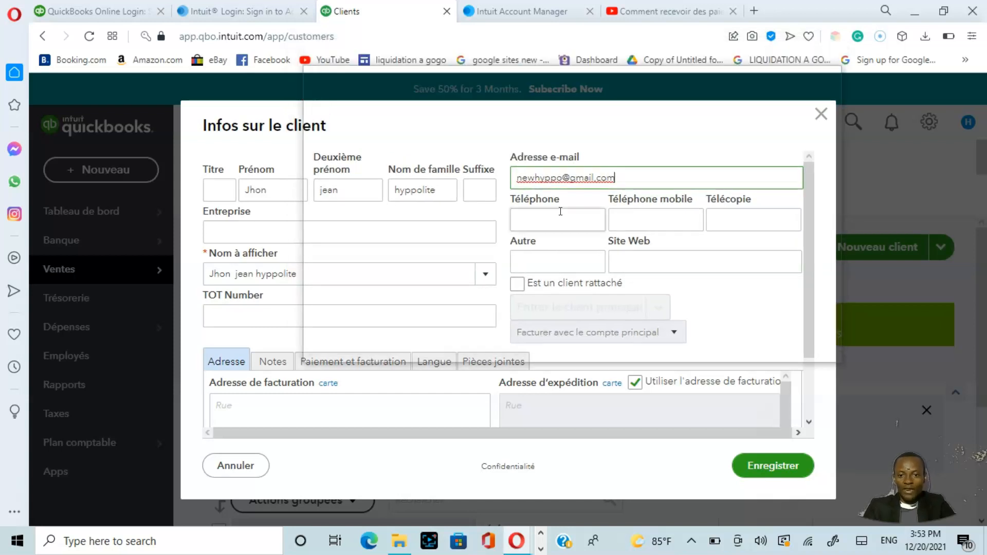
click(631, 215)
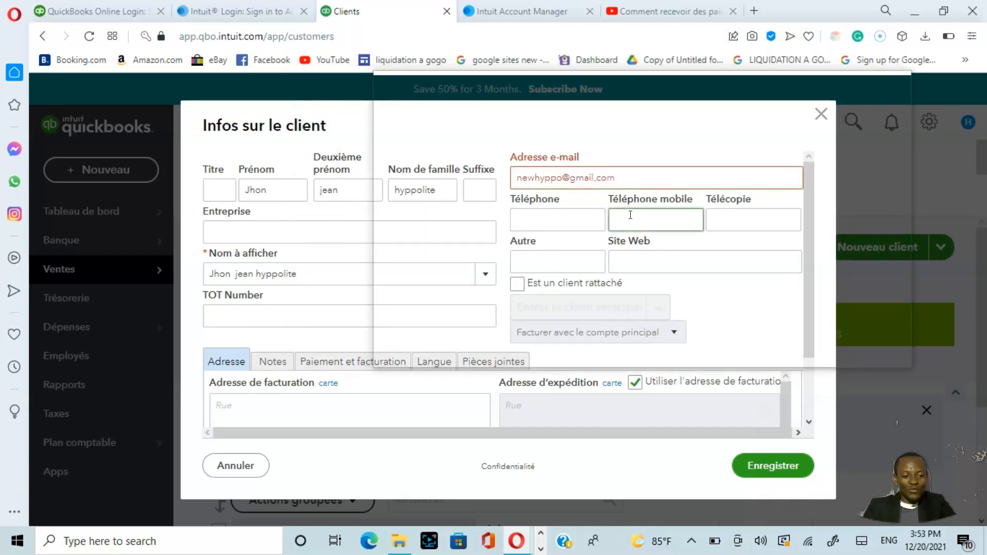
Step: Replace the comma in the customer's e-mail address with a period and enter the customer's mobile phone number
click(600, 181)
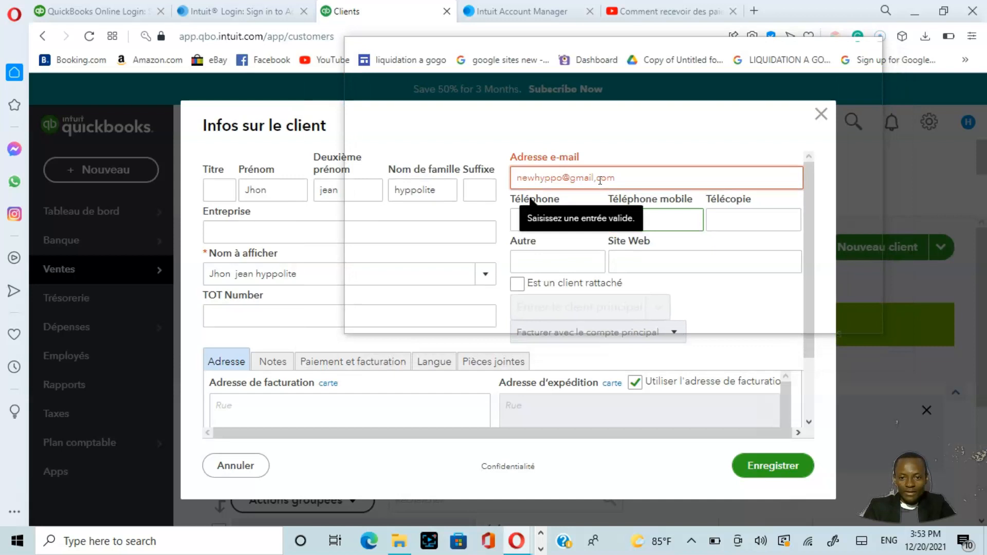
triple_click(601, 181)
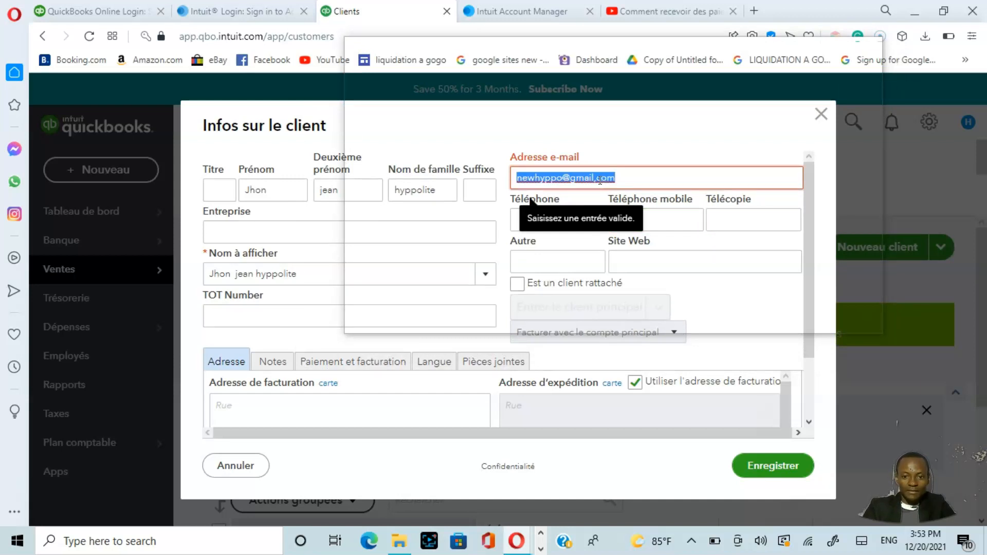
click(600, 181)
key(BackSpace)
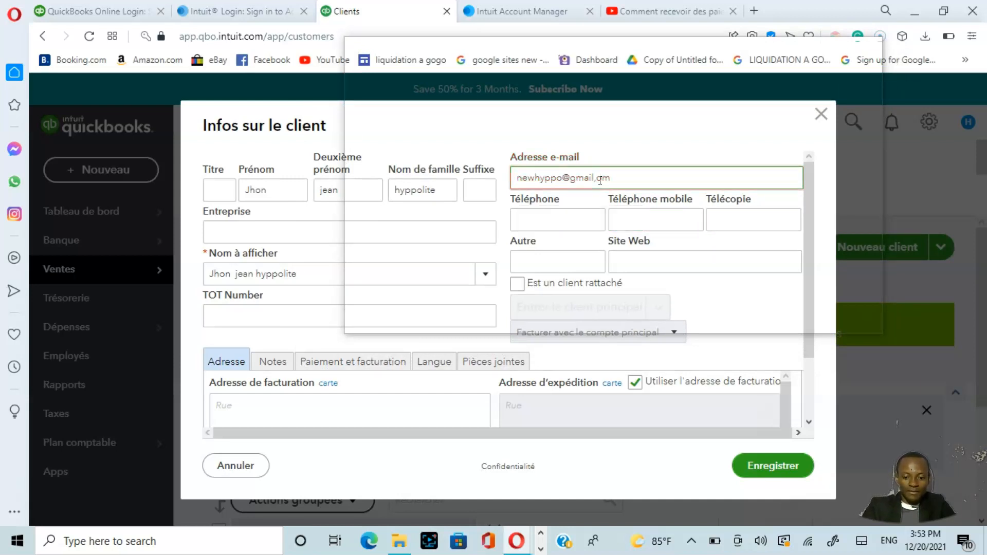
key(BackSpace)
text(.)
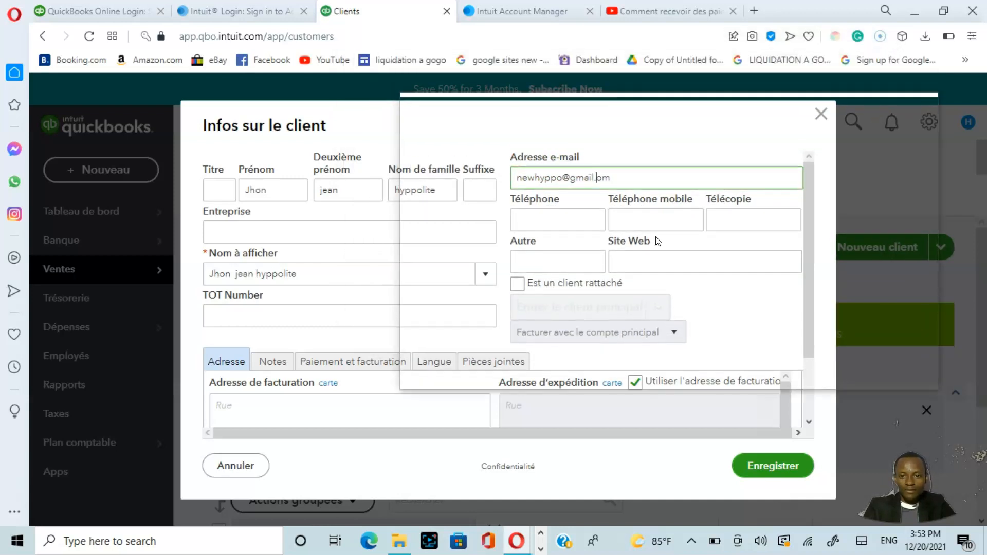
text(c)
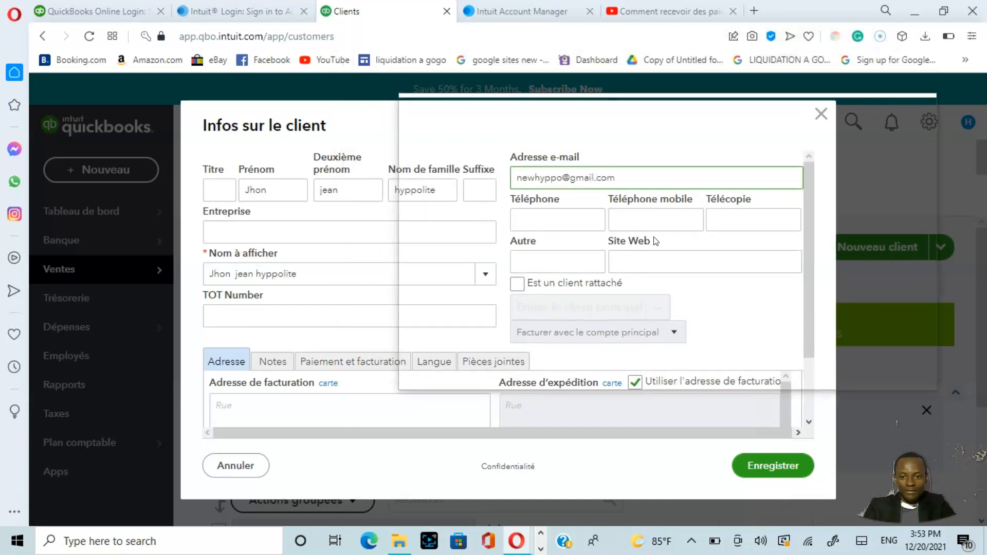
click(652, 218)
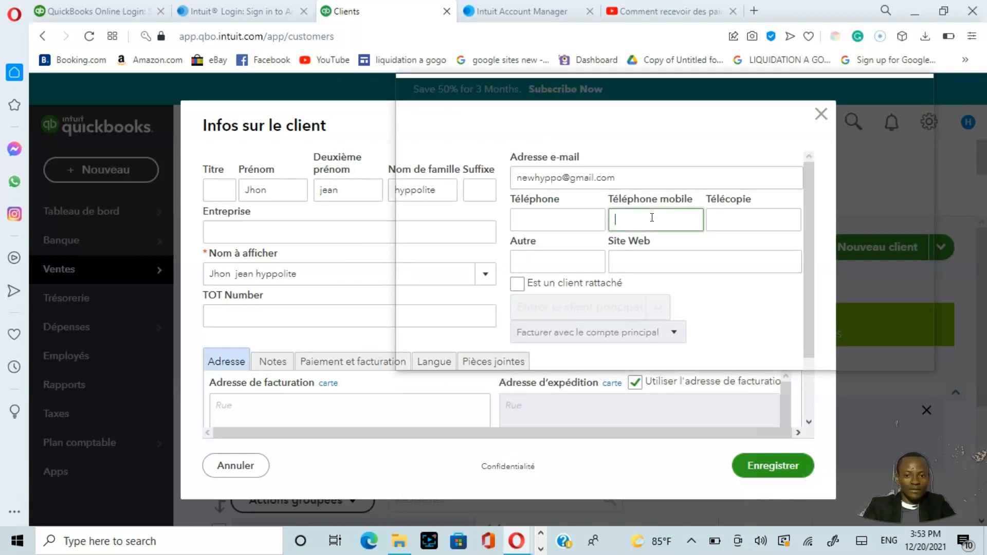
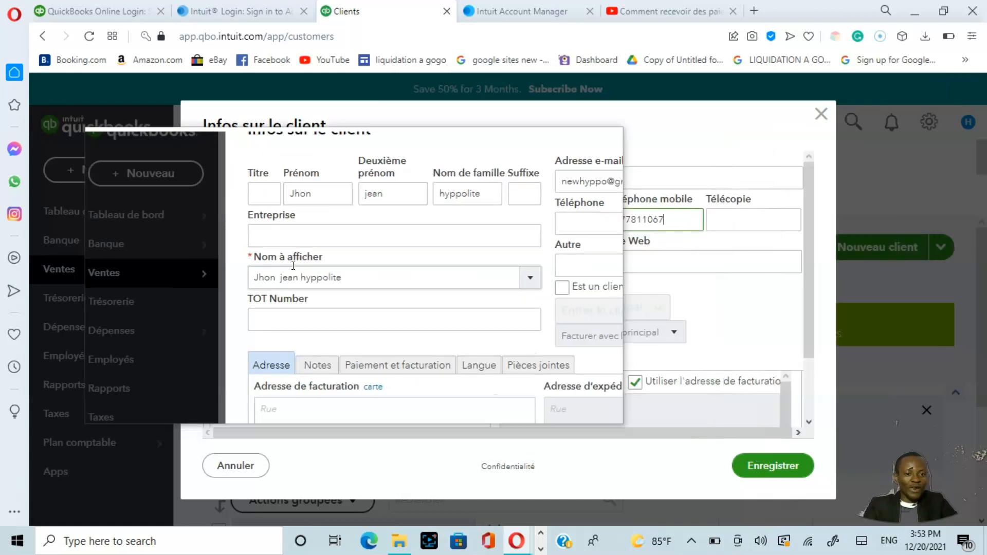
Step: Set the customer's company (Entreprise) to "cabinet de formation"
click(335, 238)
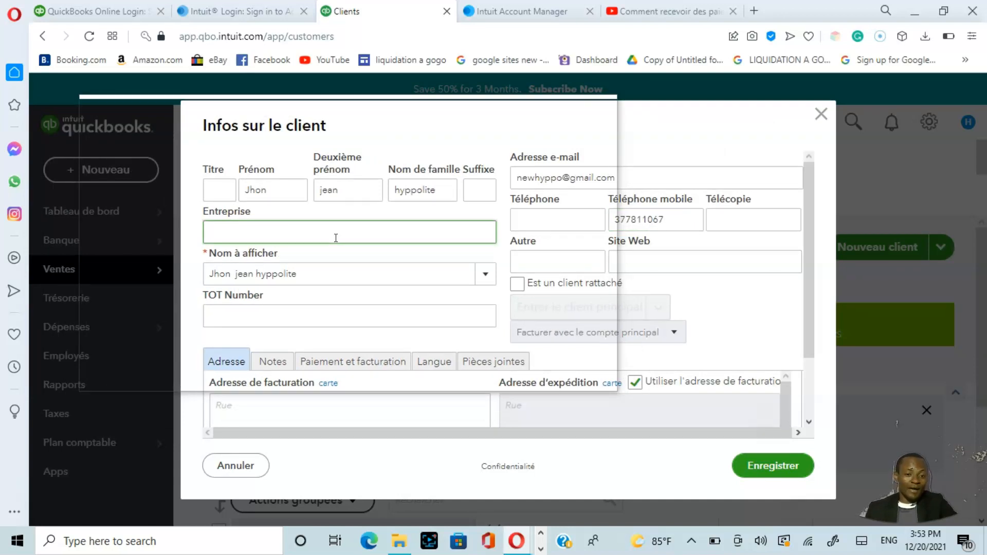
text(ca)
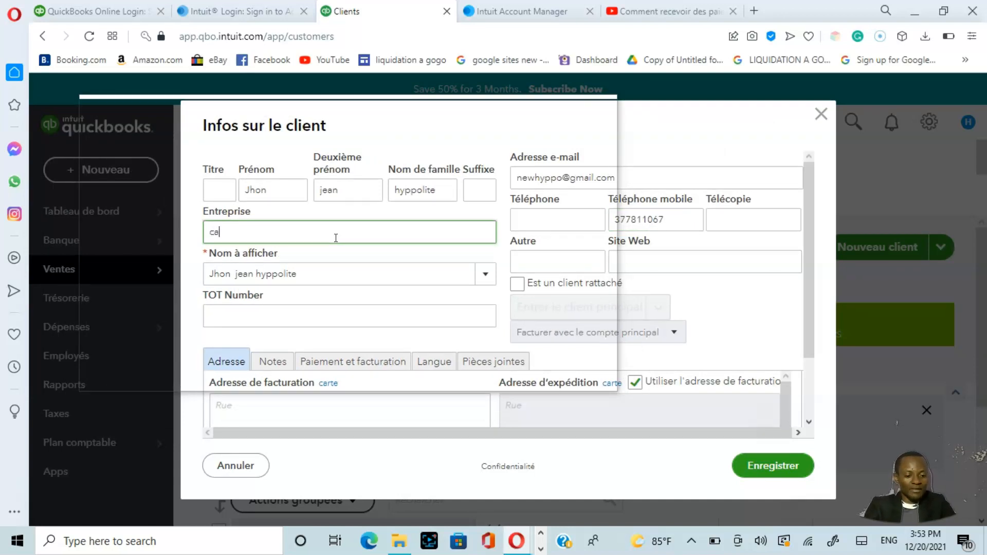
text(binte)
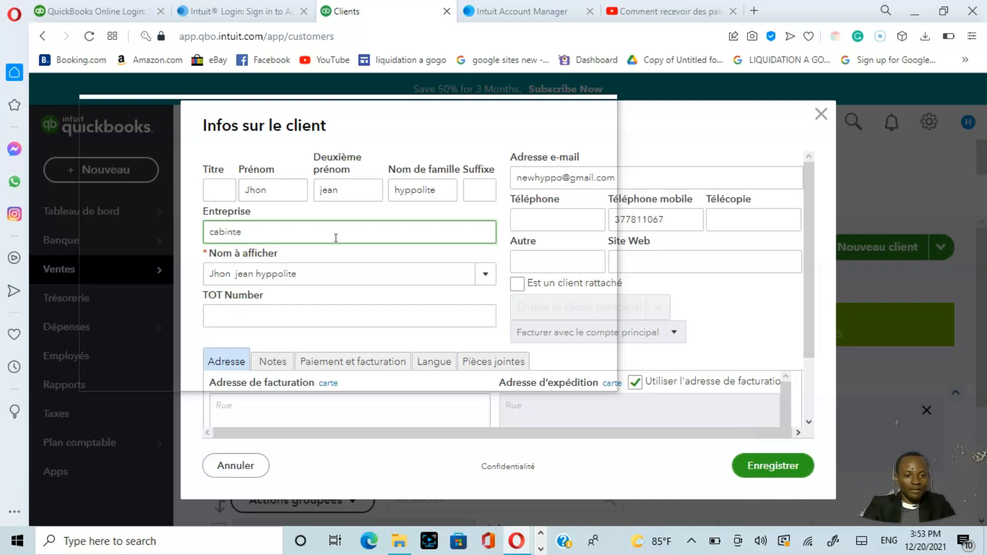
key(ctrl+a)
text(cabinetformation)
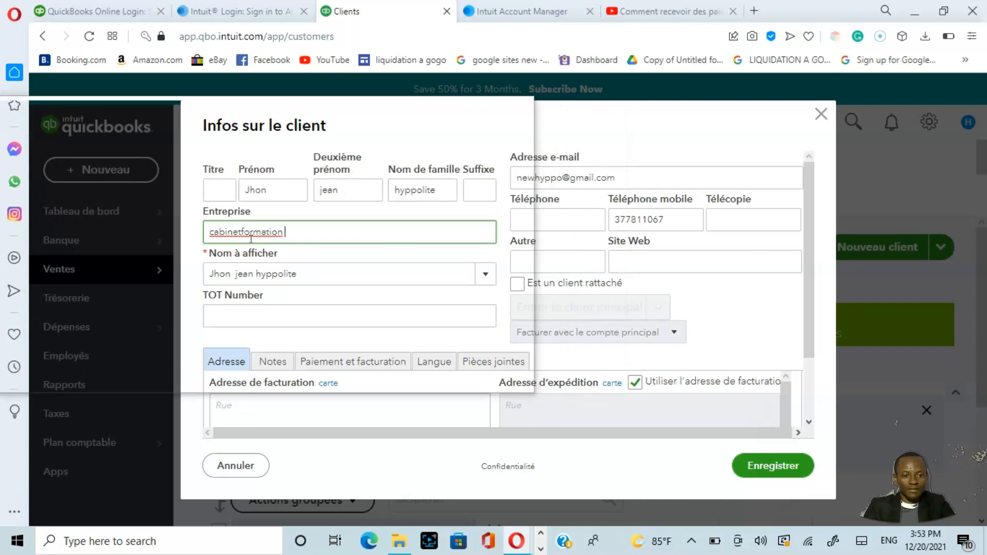
click(243, 232)
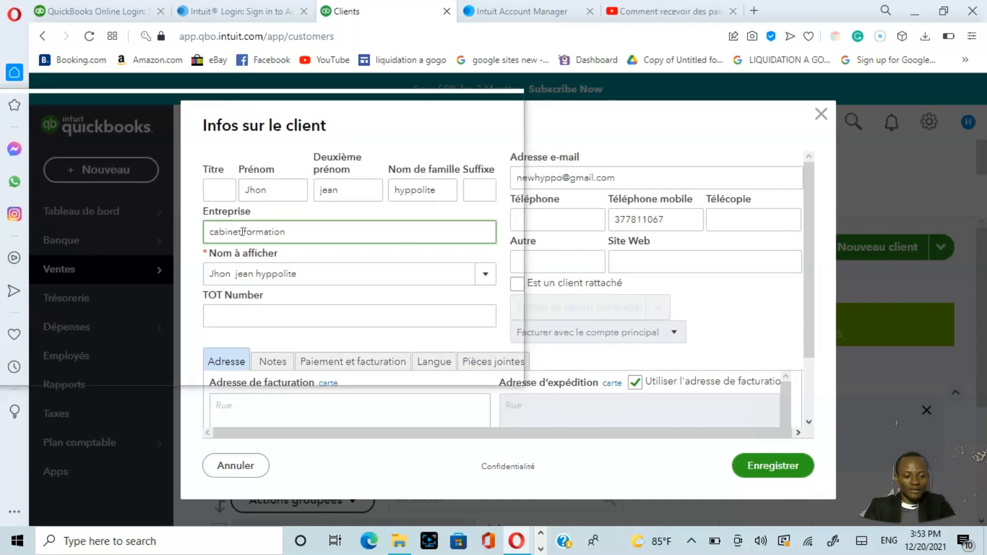
text(de)
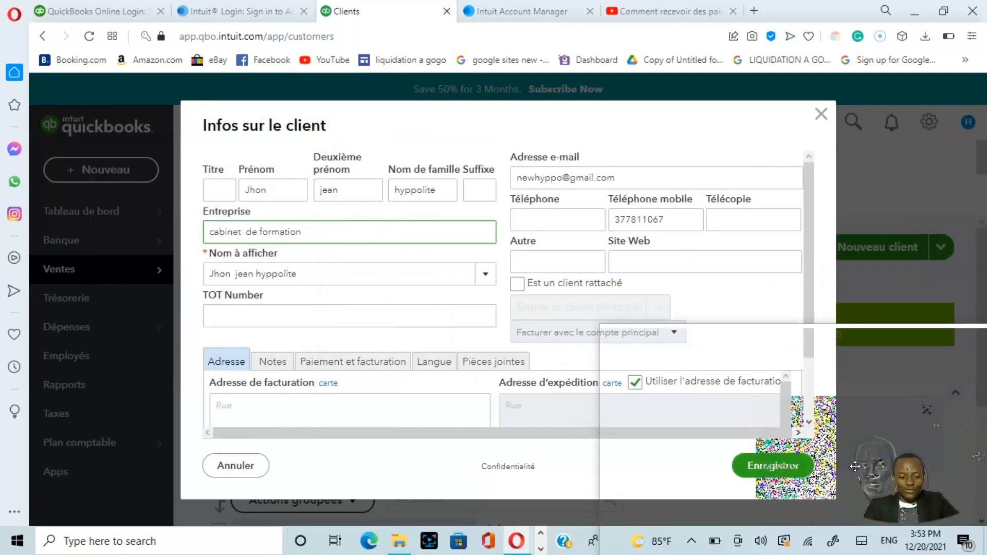
Step: Save the new customer record, leaving the billing address fields blank
drag(834, 502, 896, 77)
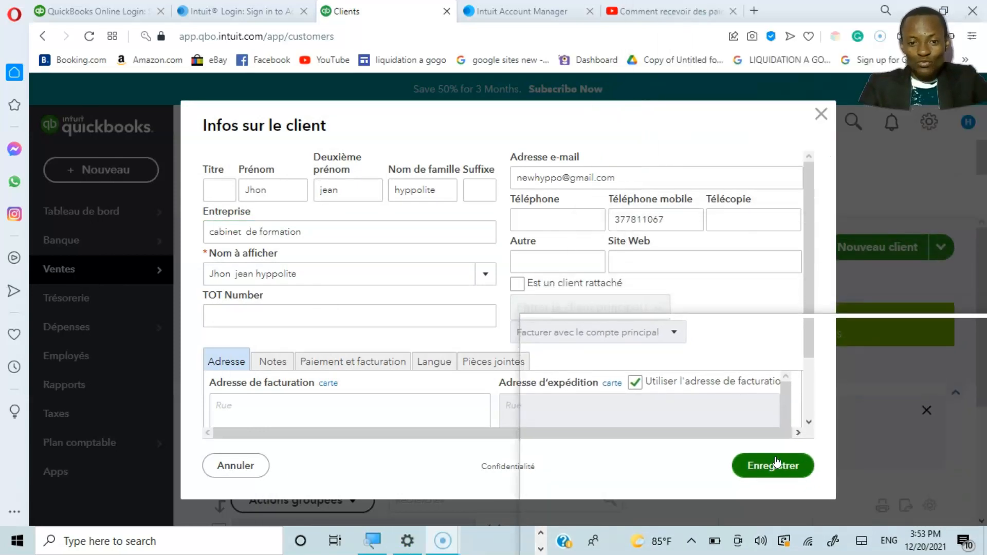
scroll(811, 412, down, 2)
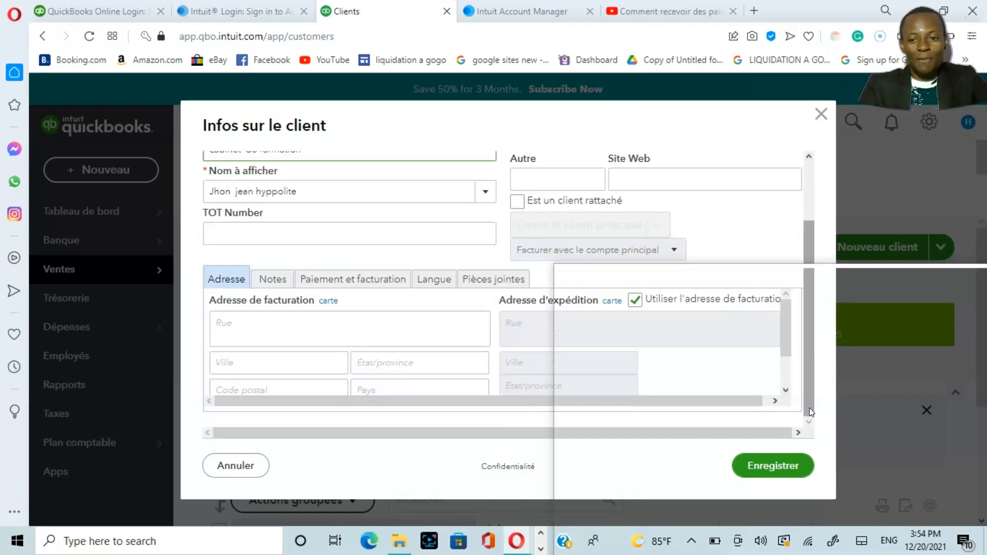
click(772, 469)
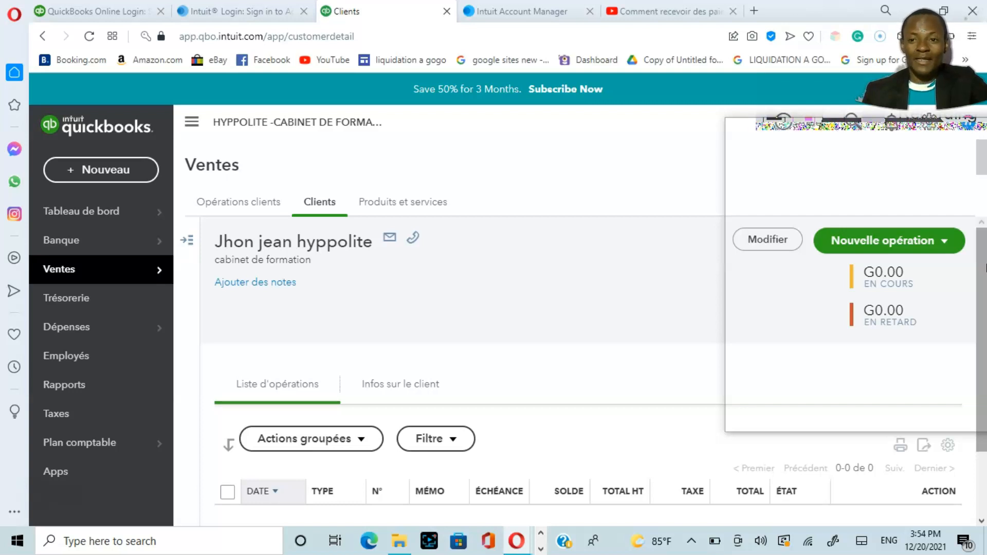
drag(986, 268, 906, 245)
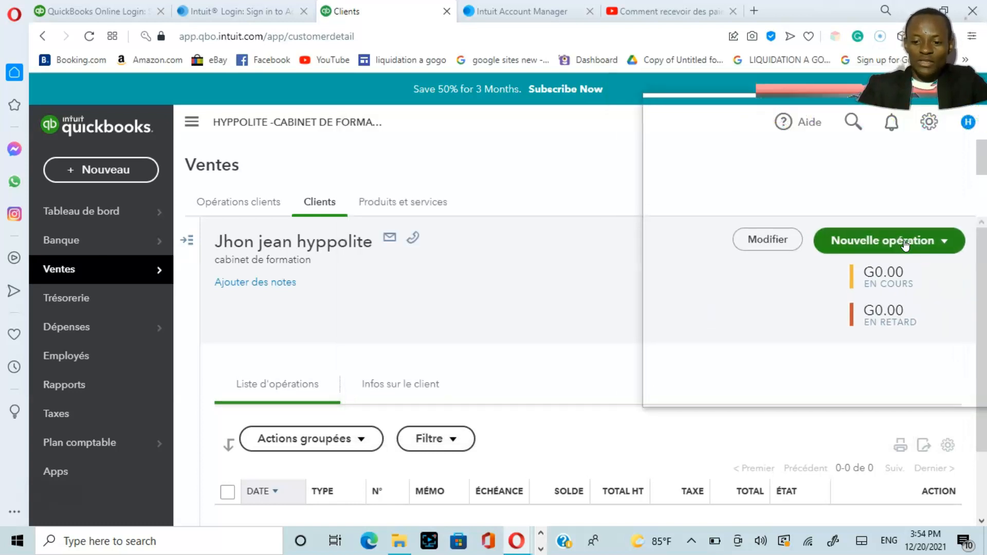
key(super+plus)
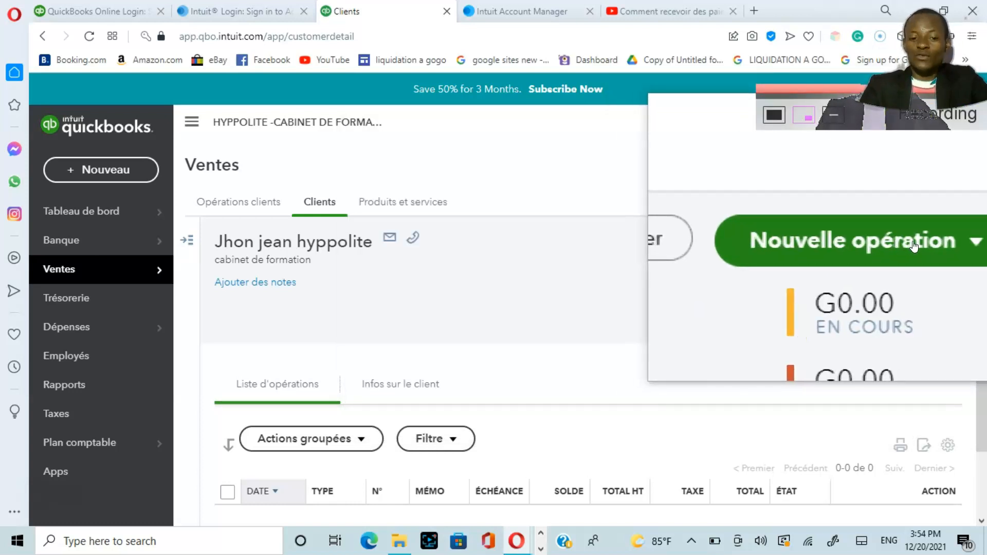
key(super+minus)
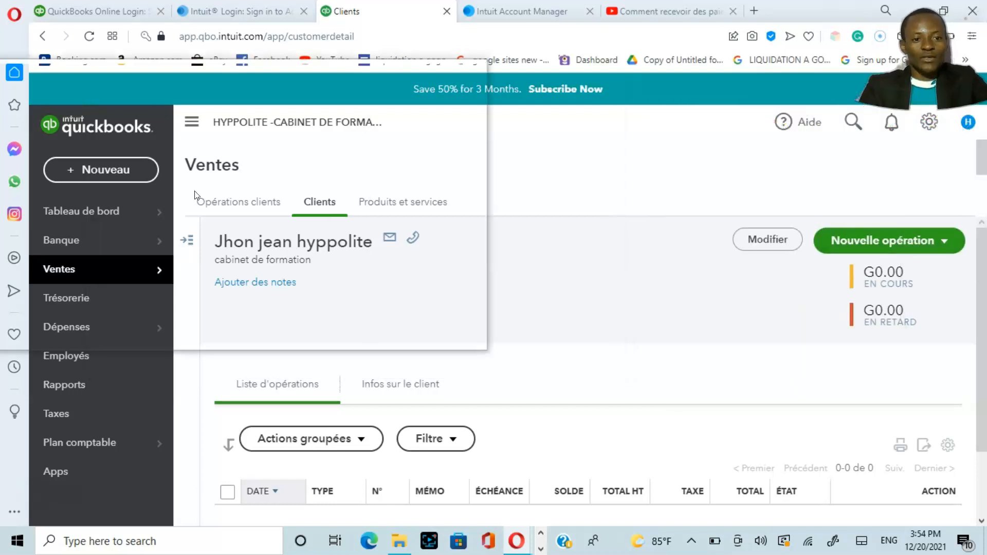
key(super+plus)
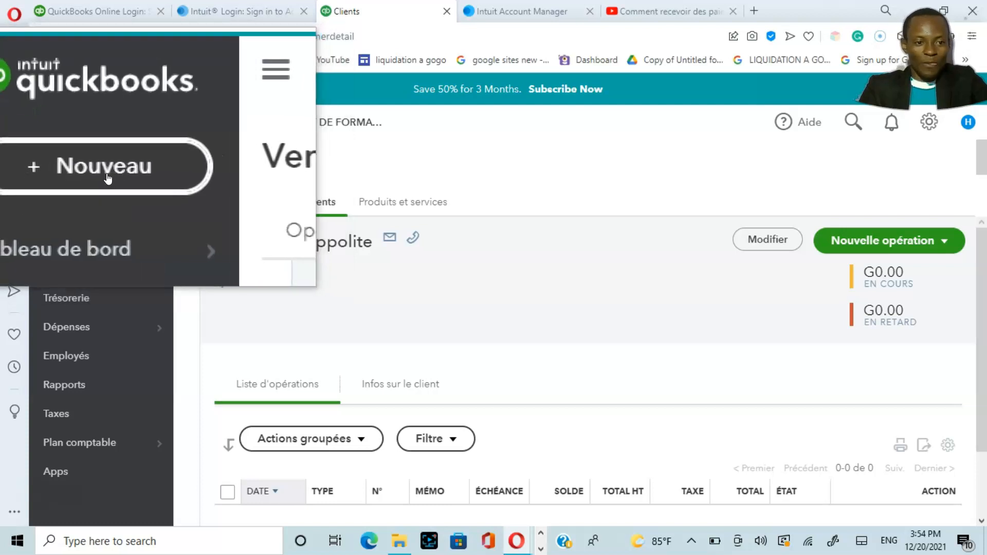
Step: Try to open a new customer invoice (Facture) form
click(106, 174)
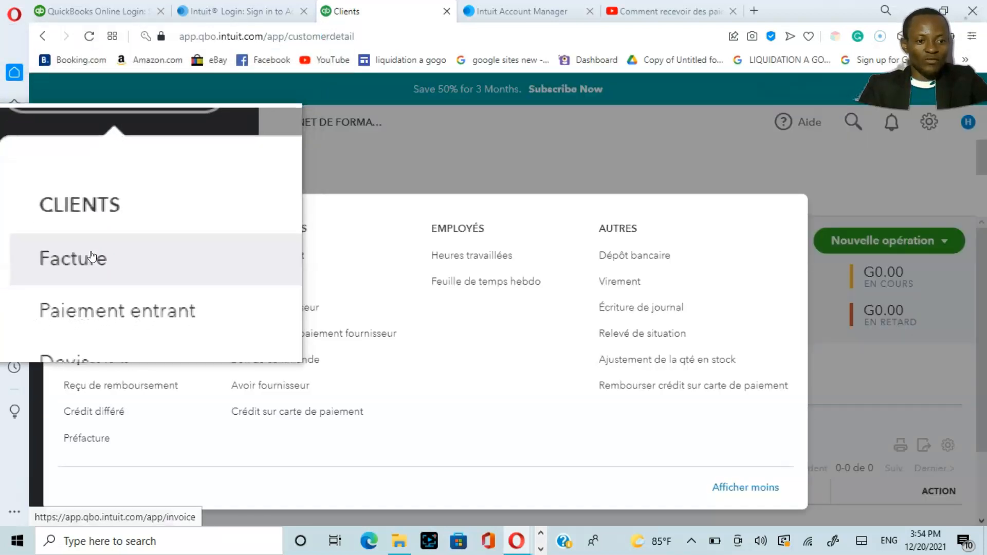
click(86, 260)
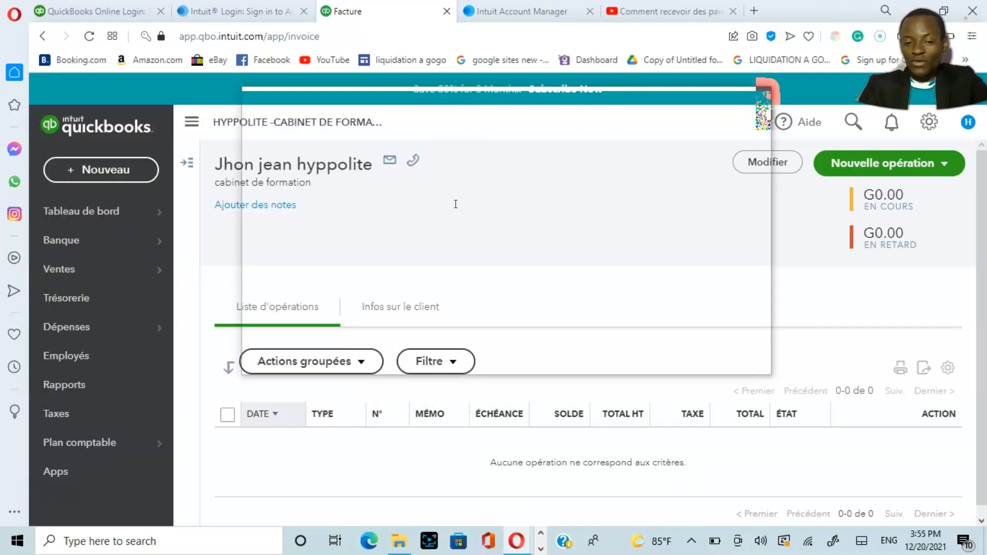
click(105, 173)
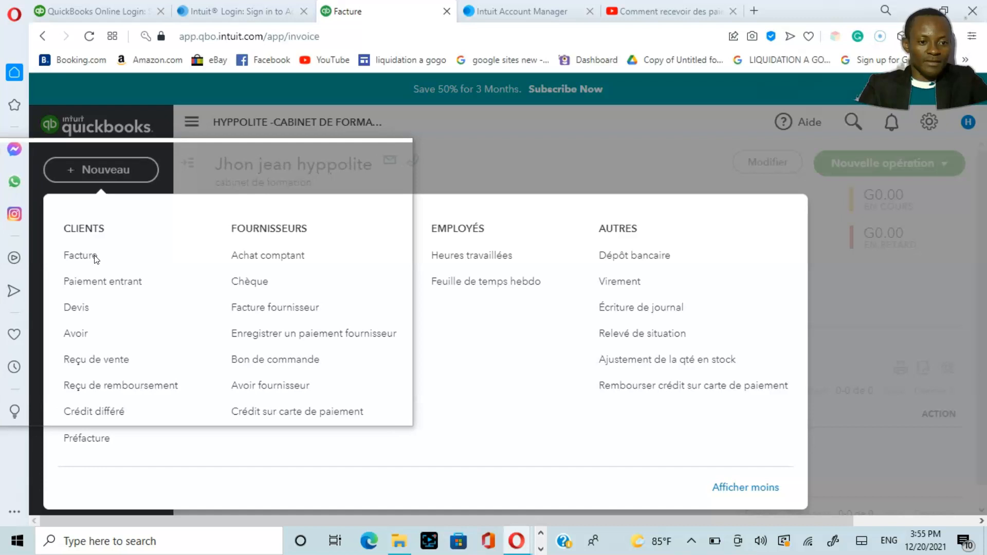
click(95, 259)
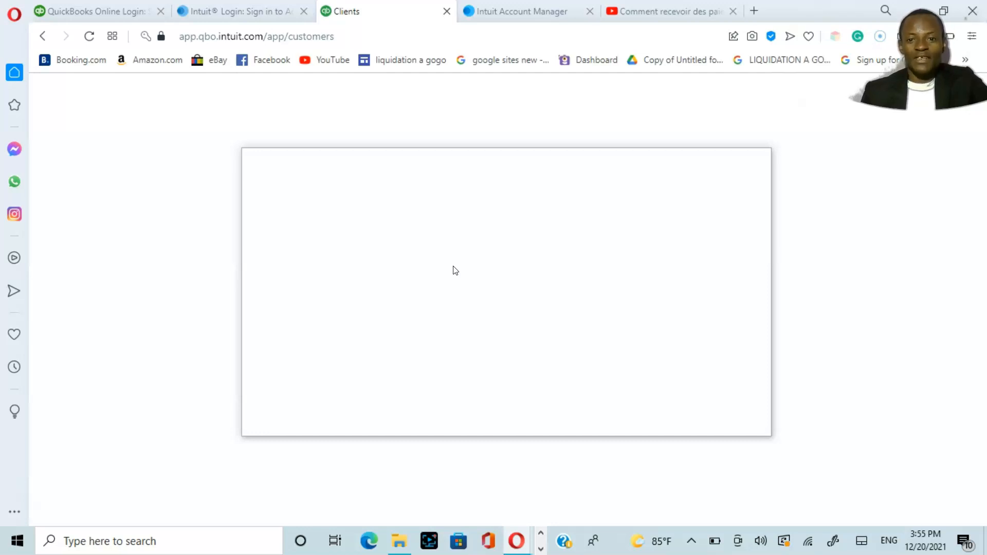
drag(454, 270, 349, 232)
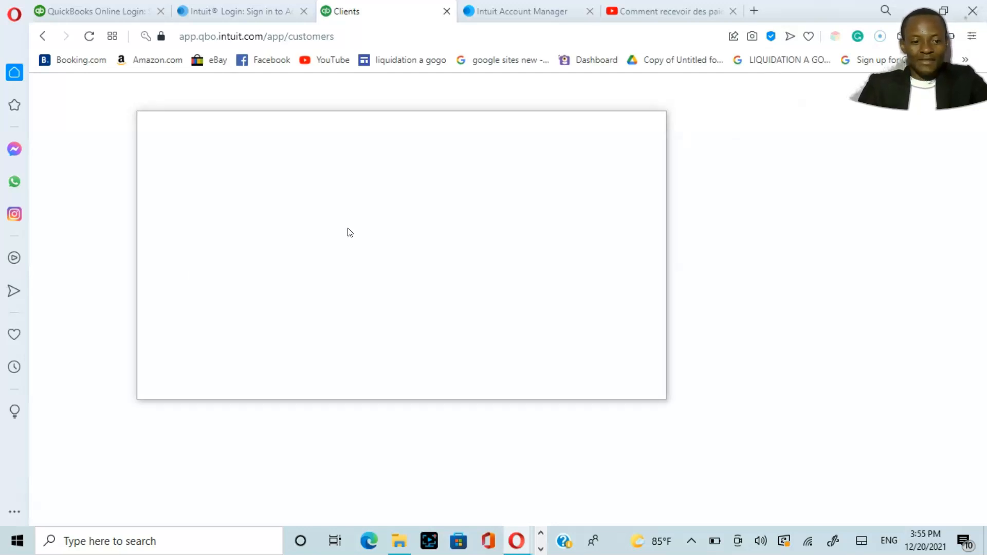
drag(349, 232, 86, 503)
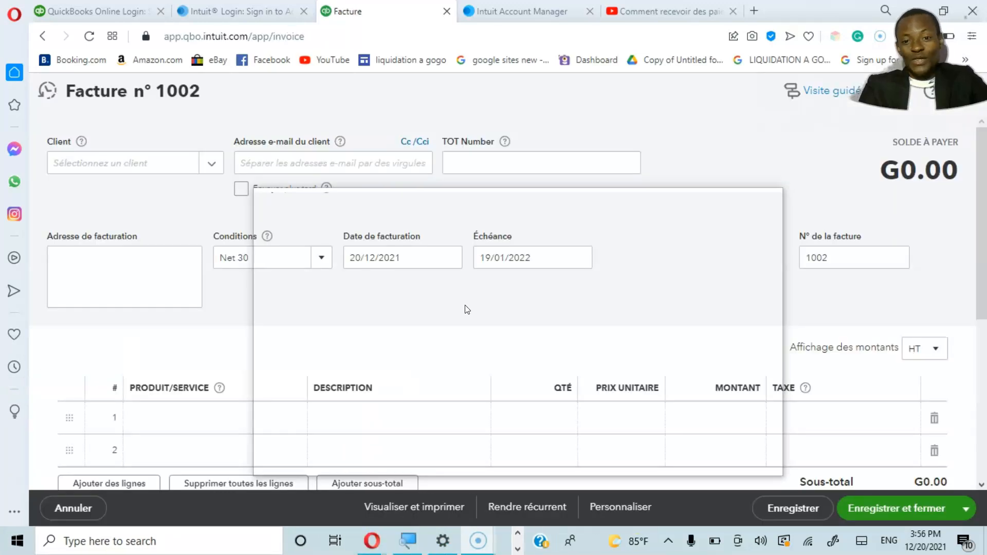
drag(467, 309, 183, 107)
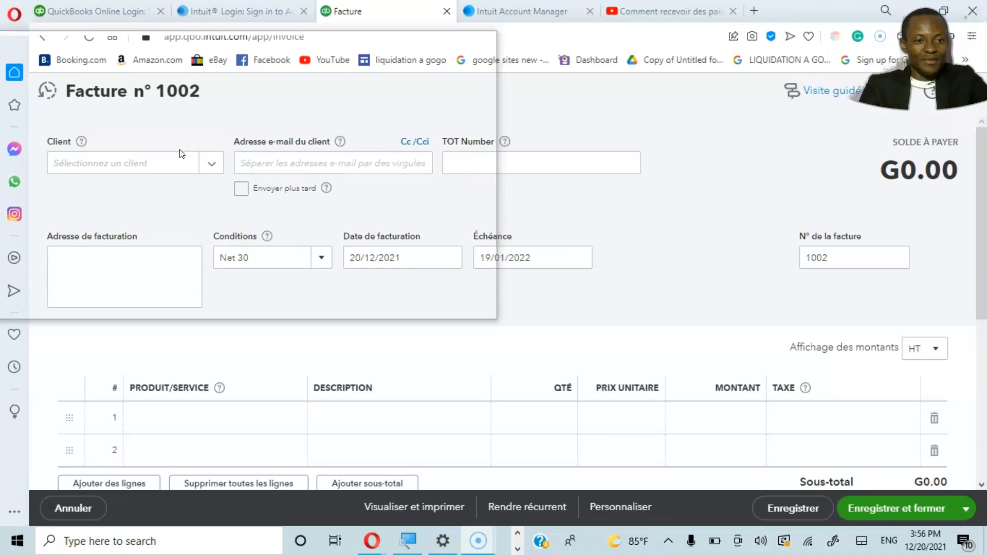
Step: Select the newly created customer as the client of the invoice, keeping the prefilled e-mail address
click(208, 166)
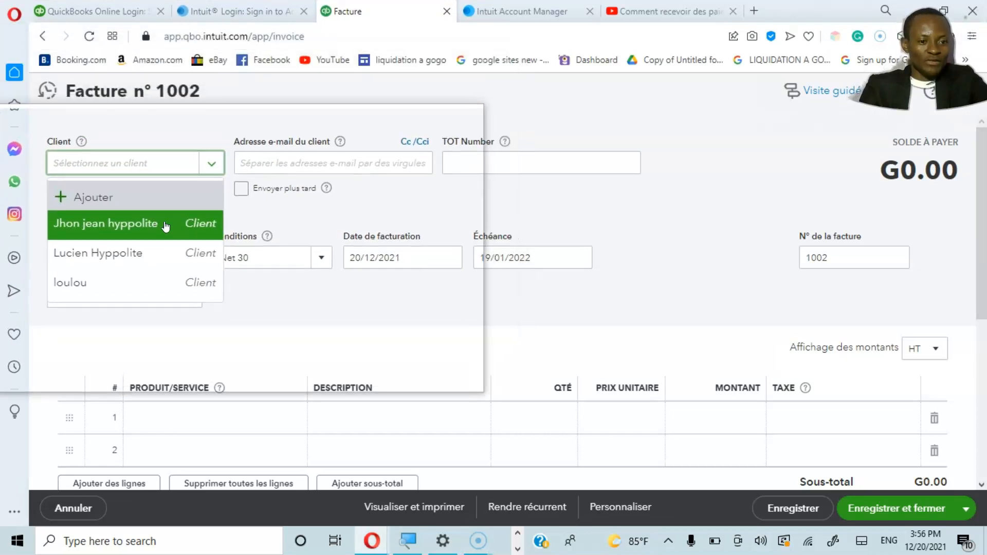
click(156, 226)
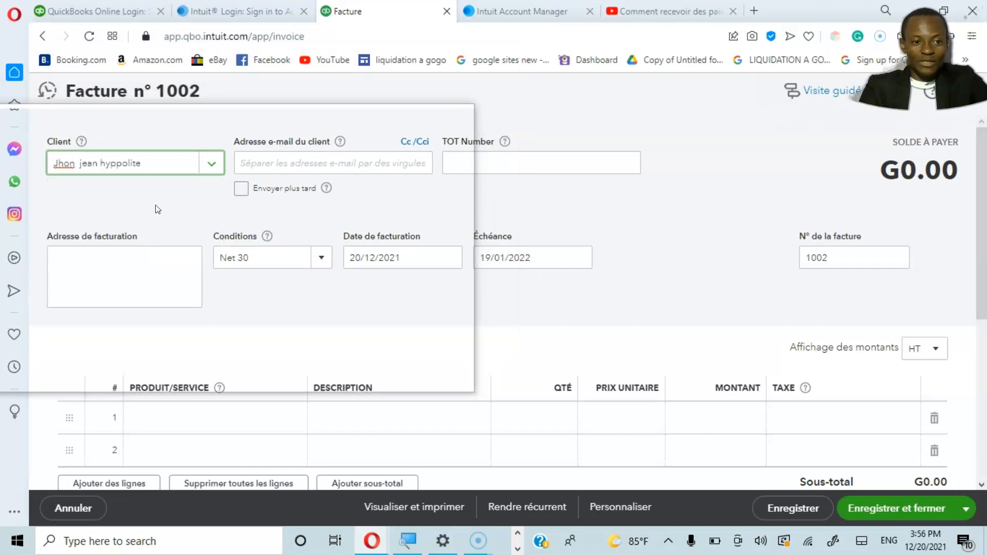
triple_click(313, 164)
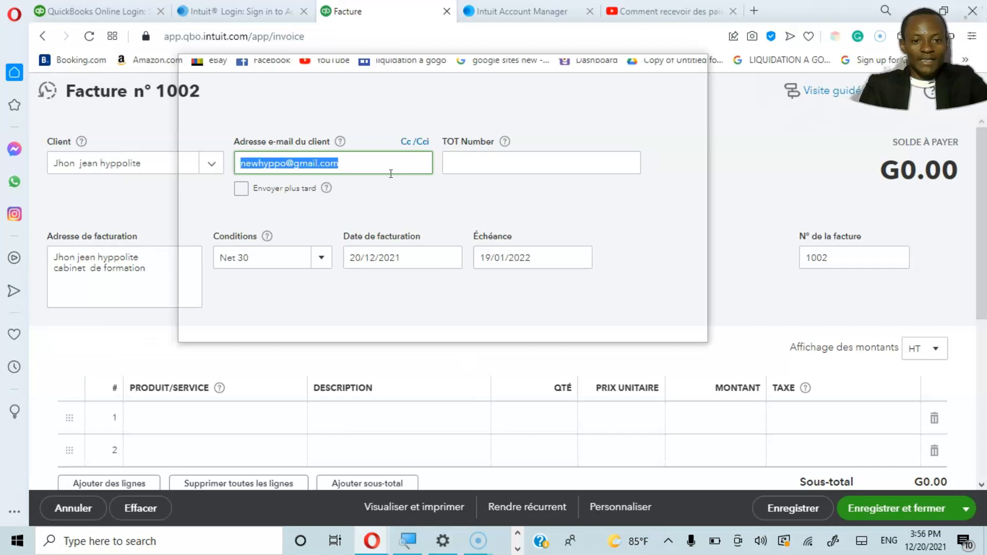
click(398, 195)
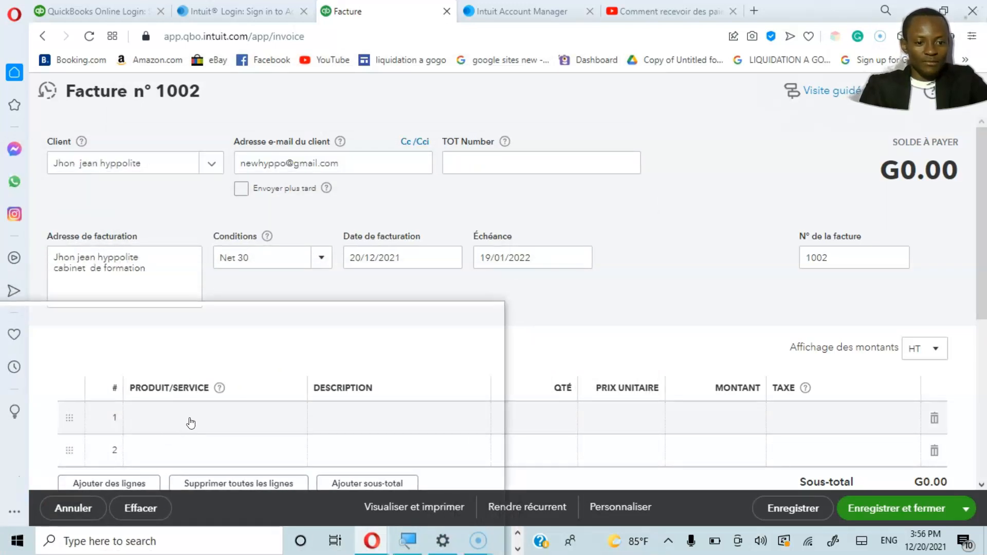
Step: Start adding a new product/service from the first invoice line, choosing the Service type
click(191, 422)
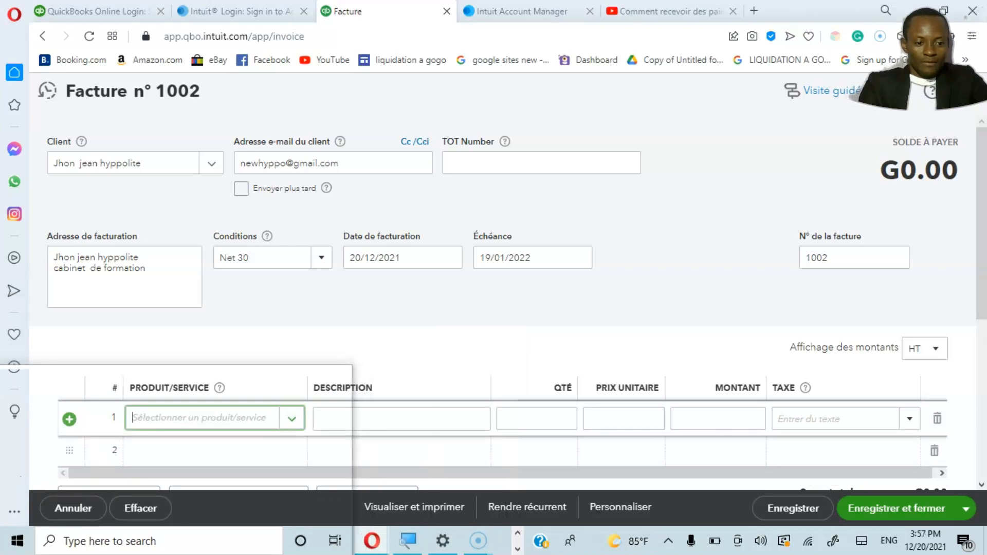
click(290, 419)
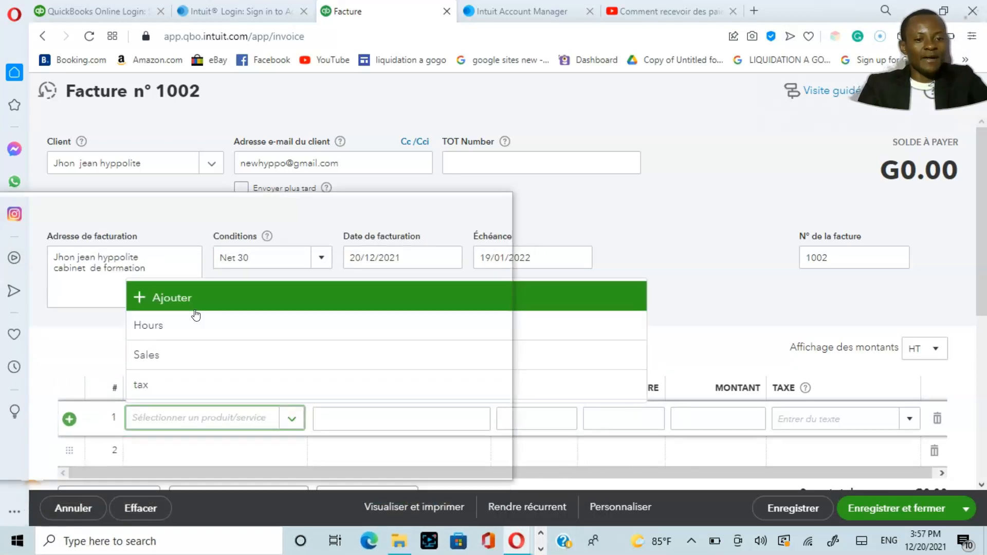
click(206, 307)
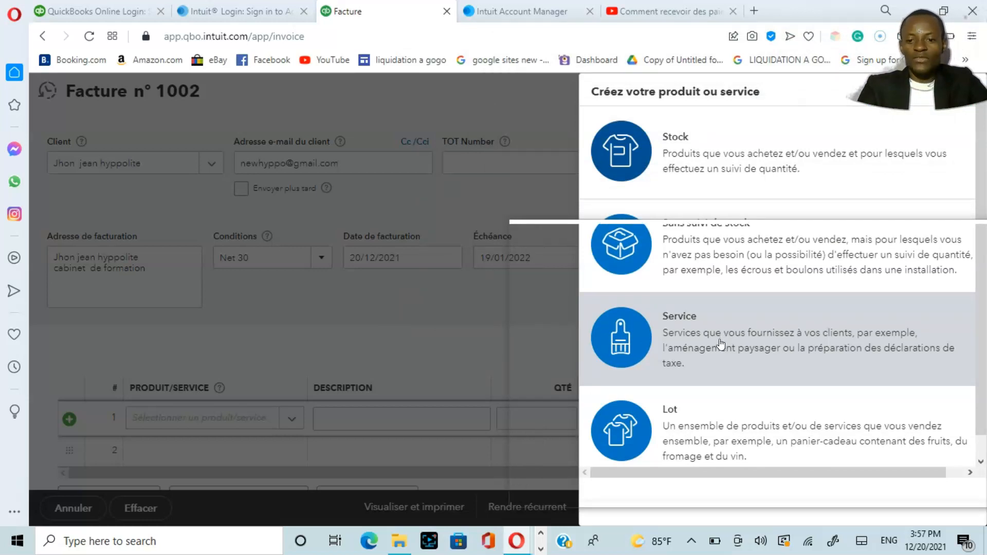
click(721, 344)
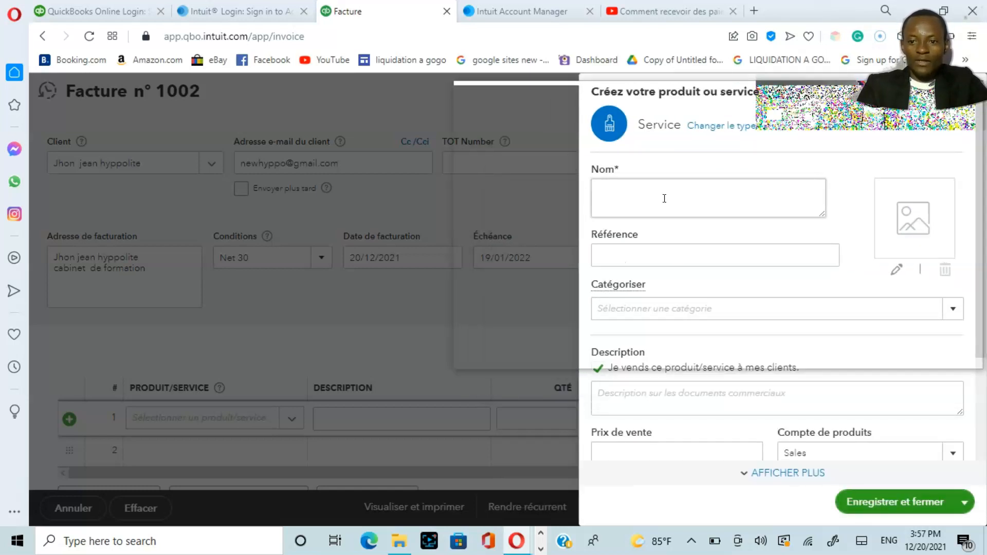
Step: Name the new service "formation" and enter "service de formation" as its sales description
click(665, 199)
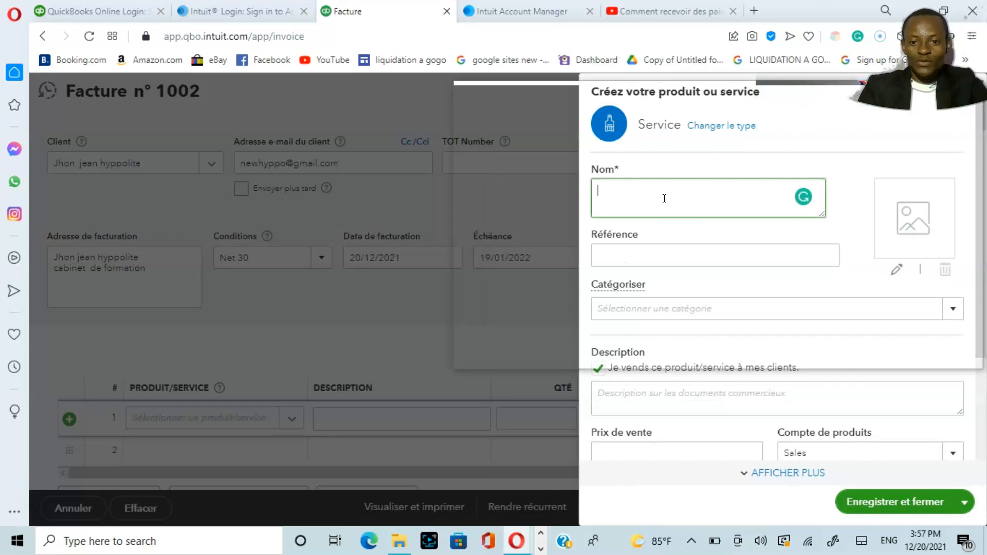
text(forma)
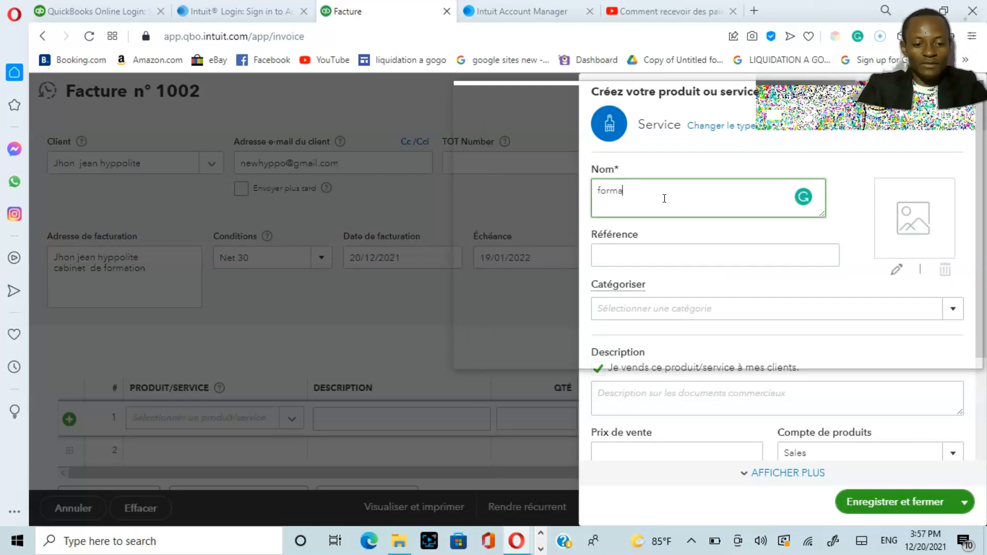
text(tion)
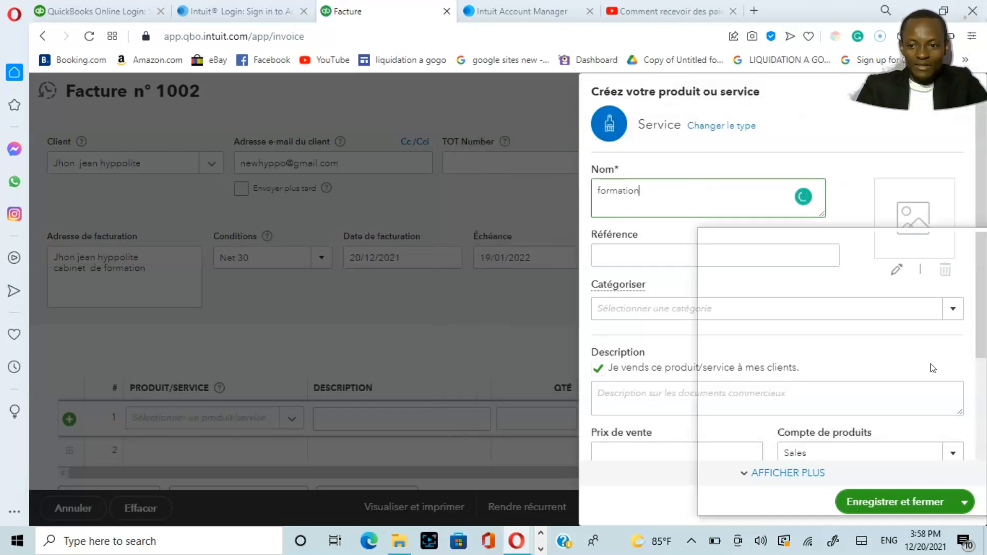
click(957, 318)
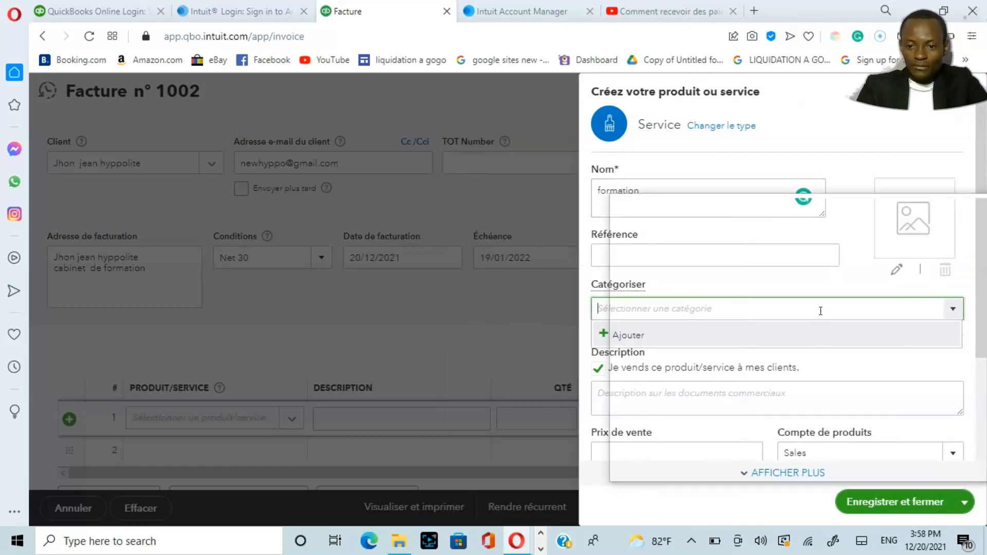
click(815, 289)
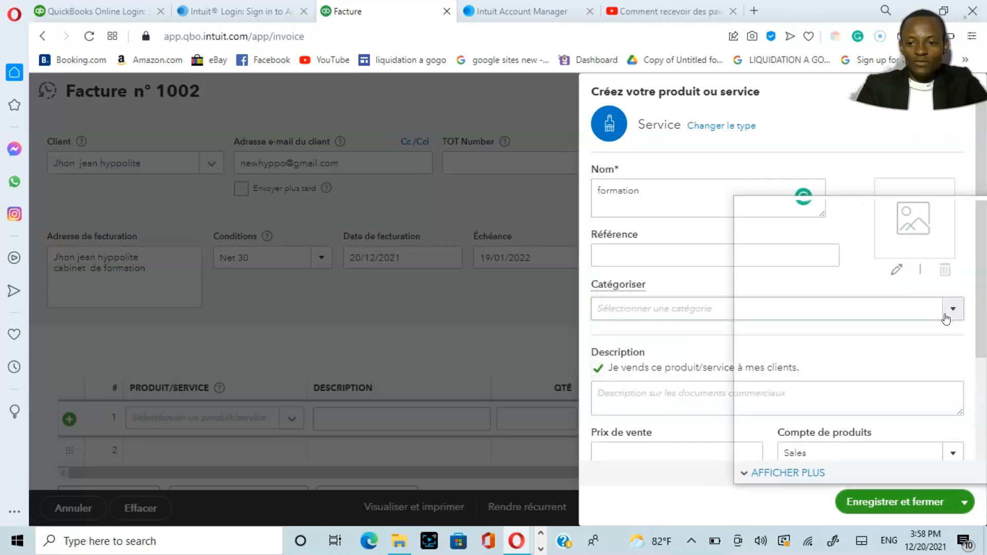
click(689, 396)
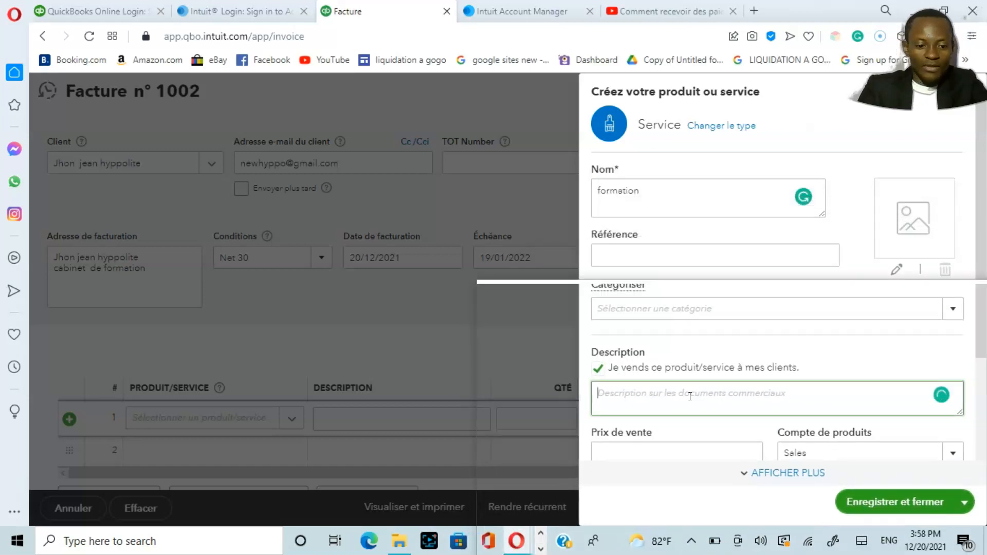
text(service de formation)
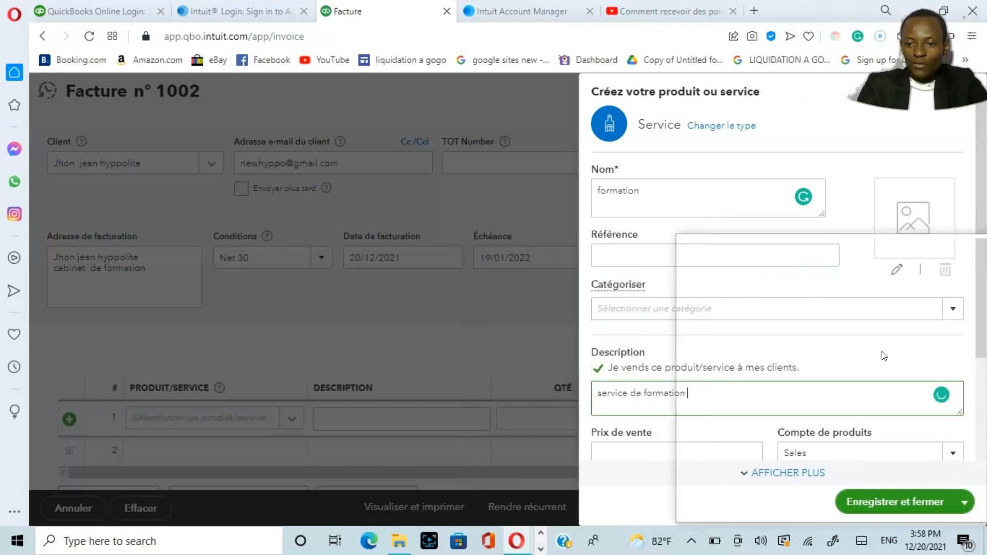
Step: Create a new category named "formation" and assign it to the service
click(951, 312)
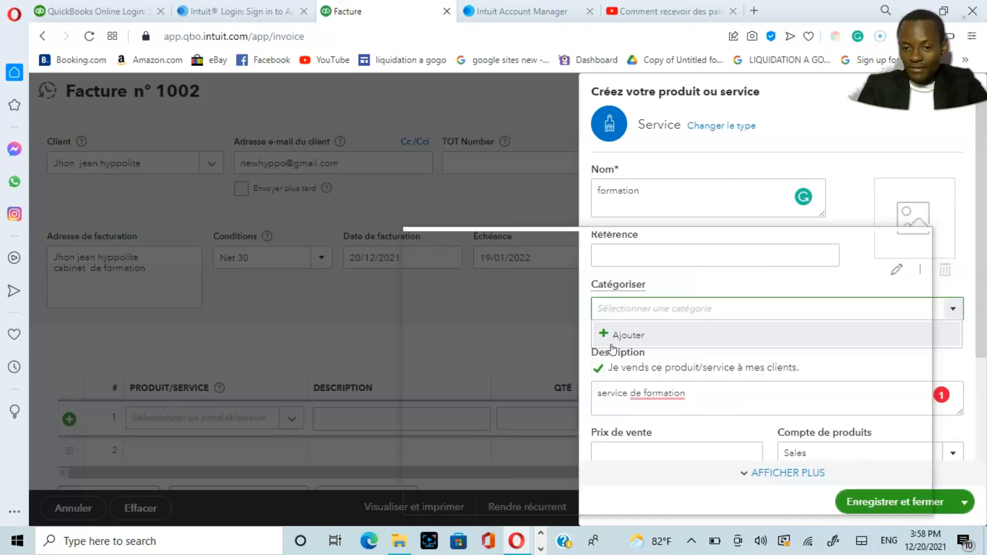
click(626, 335)
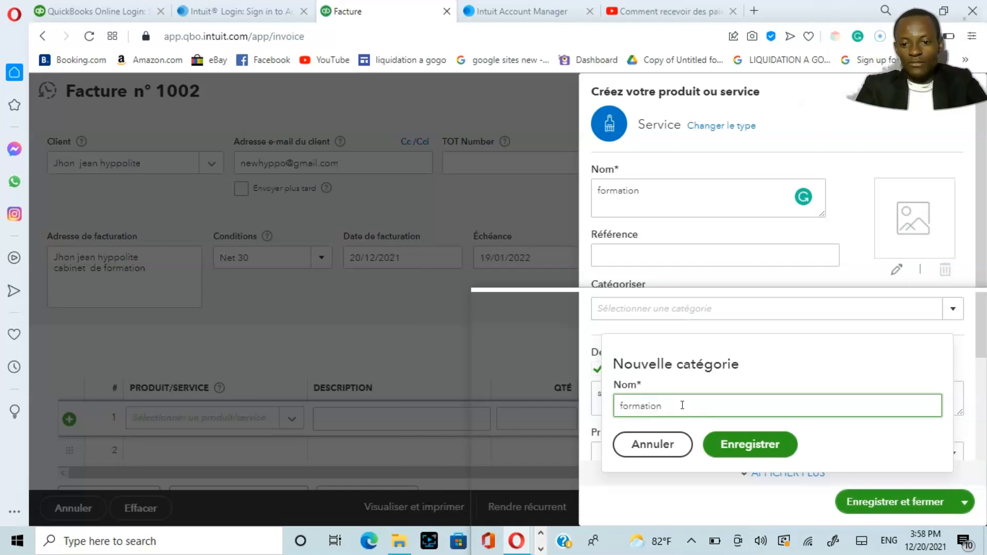
click(751, 447)
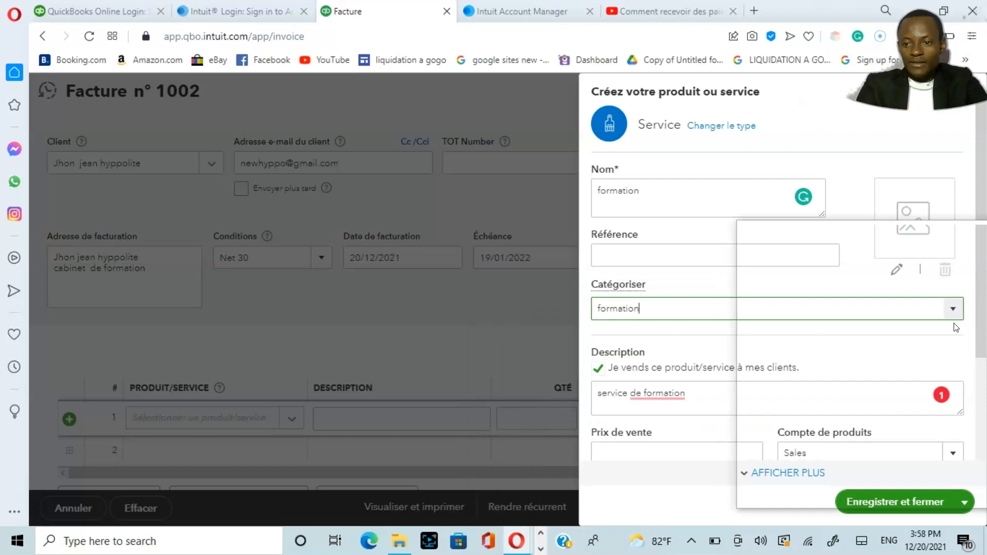
Step: Set the service's sales price (Prix de vente) to 500, keeping Sales as the income account
drag(985, 224, 984, 310)
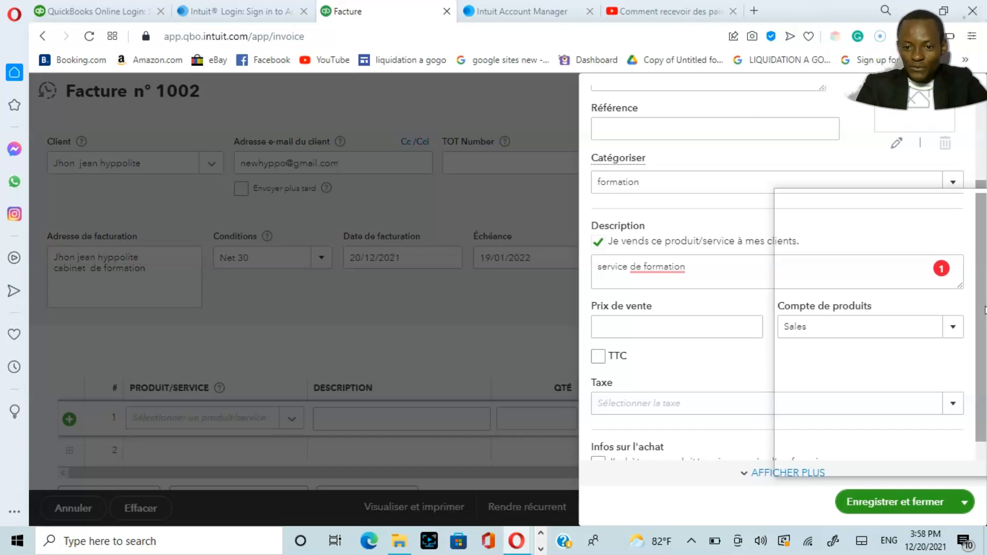
click(668, 331)
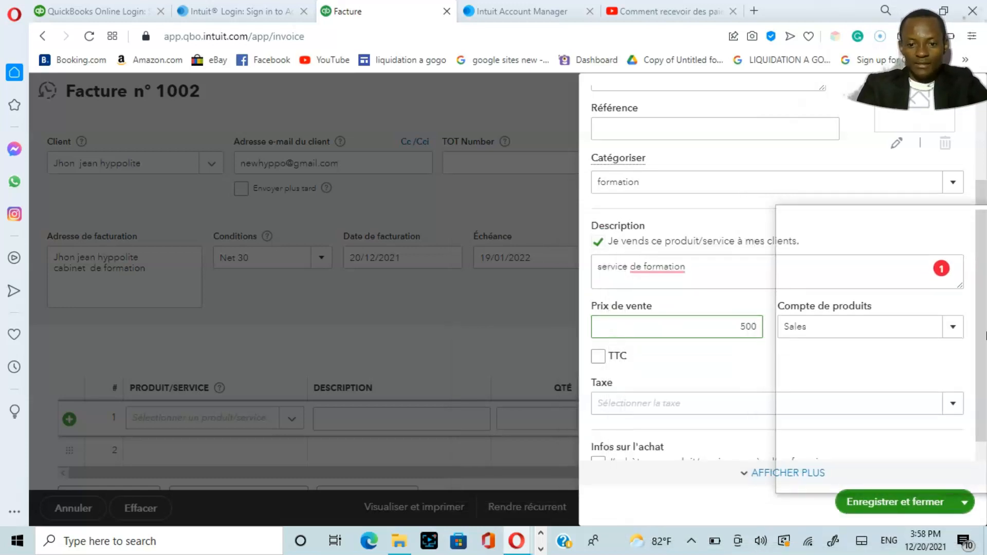
drag(985, 328, 959, 362)
click(943, 353)
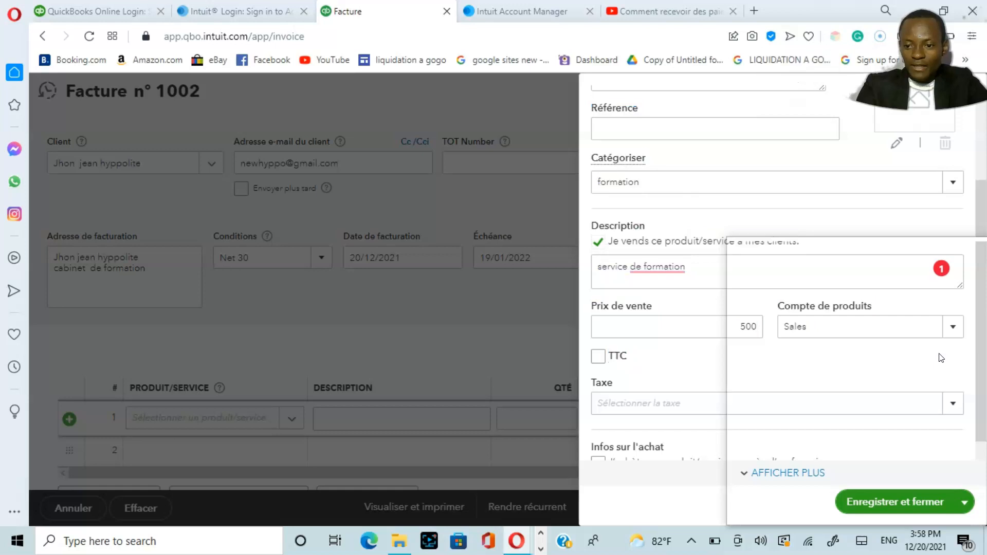
Step: Apply the 10% S tax to the service and save it to the invoice's first line
click(952, 406)
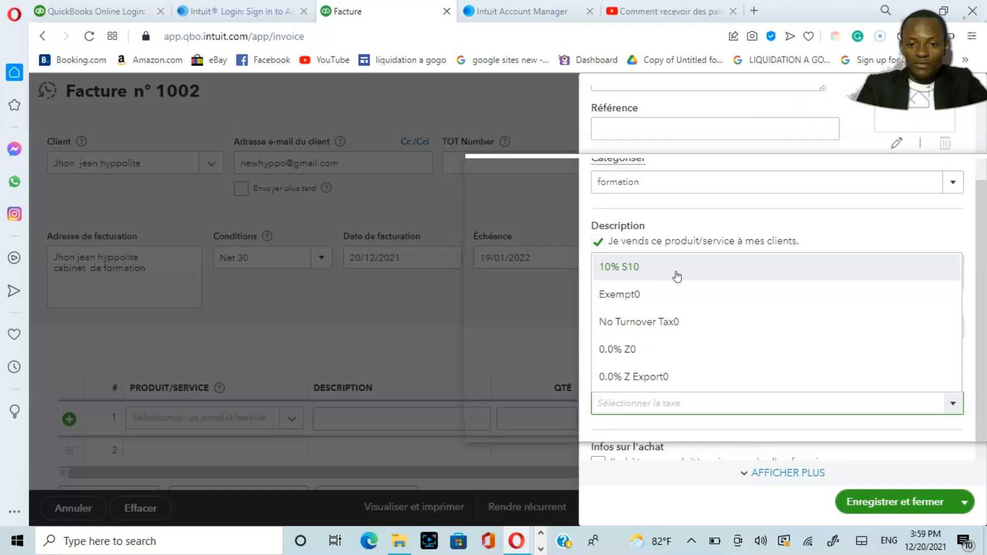
click(677, 277)
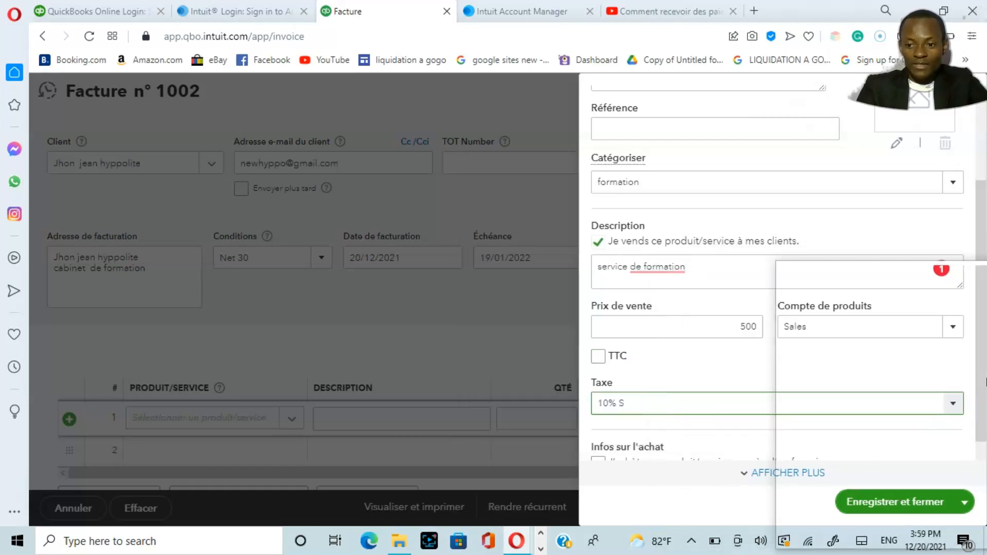
drag(986, 382, 969, 407)
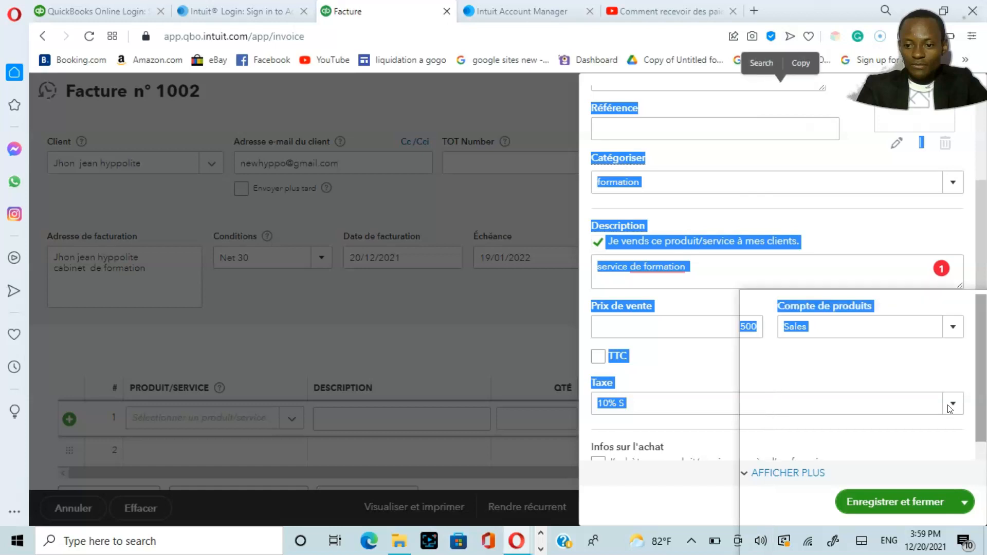
click(925, 383)
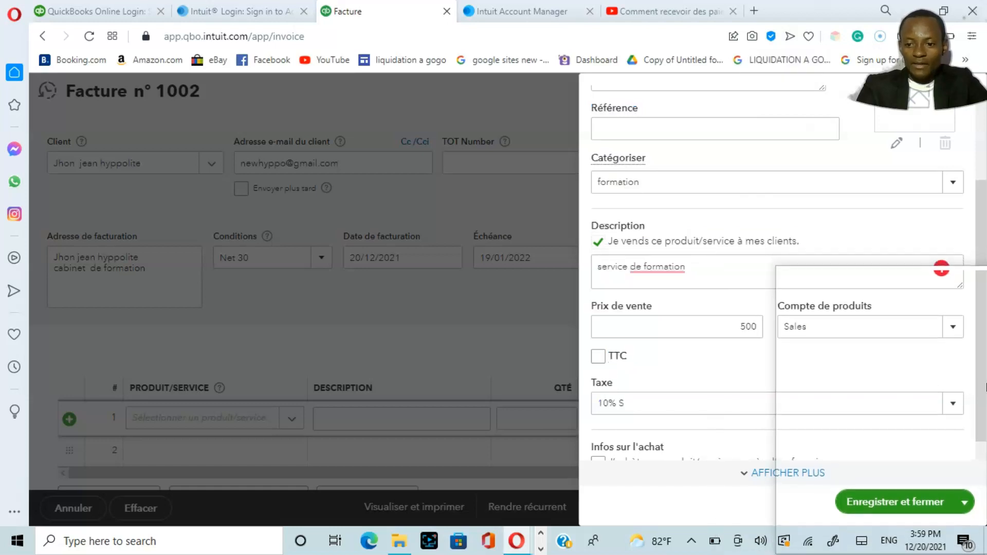
scroll(986, 387, down, 1)
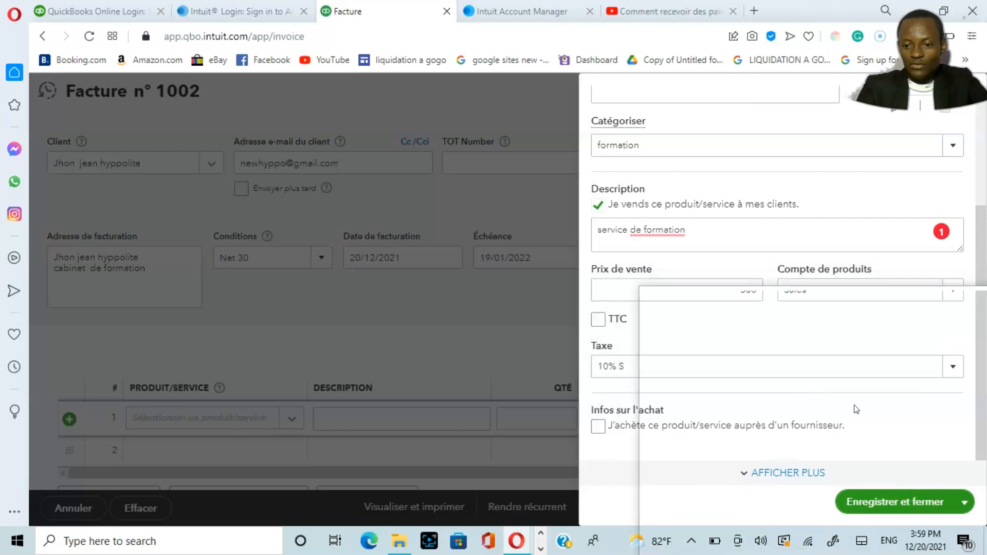
click(918, 501)
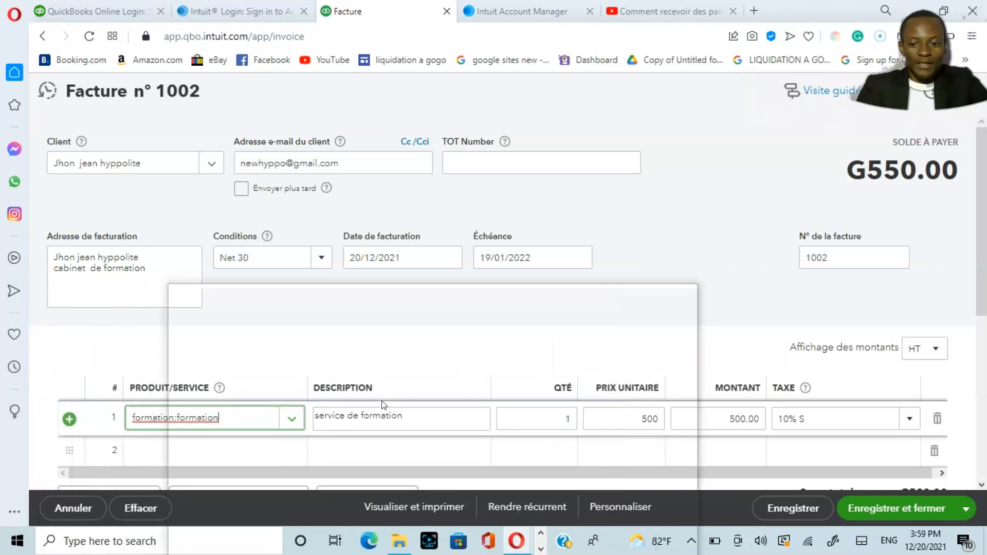
Step: Add the invoice message (Message sur la facture) "Merci pour votre achat !"
scroll(494, 303, down, 3)
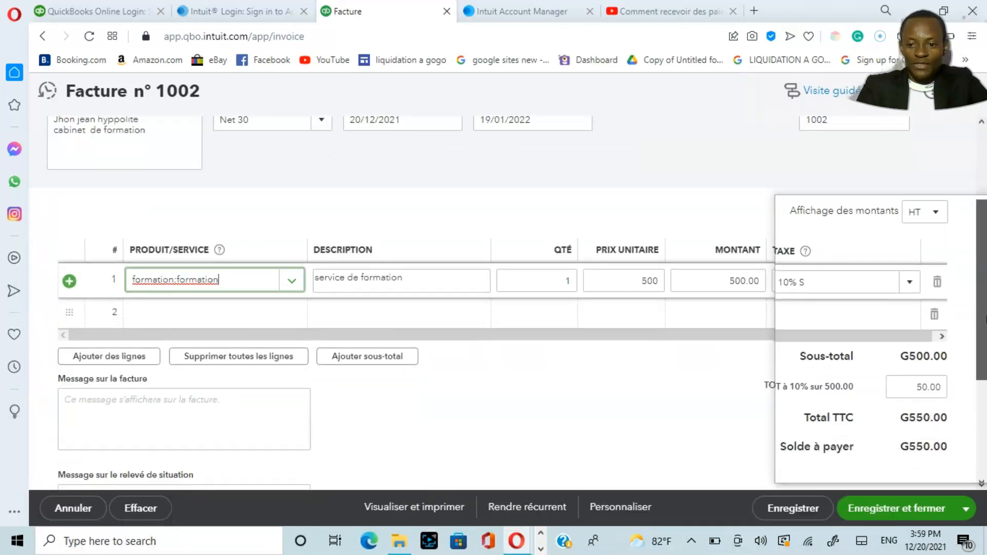
drag(986, 329, 986, 334)
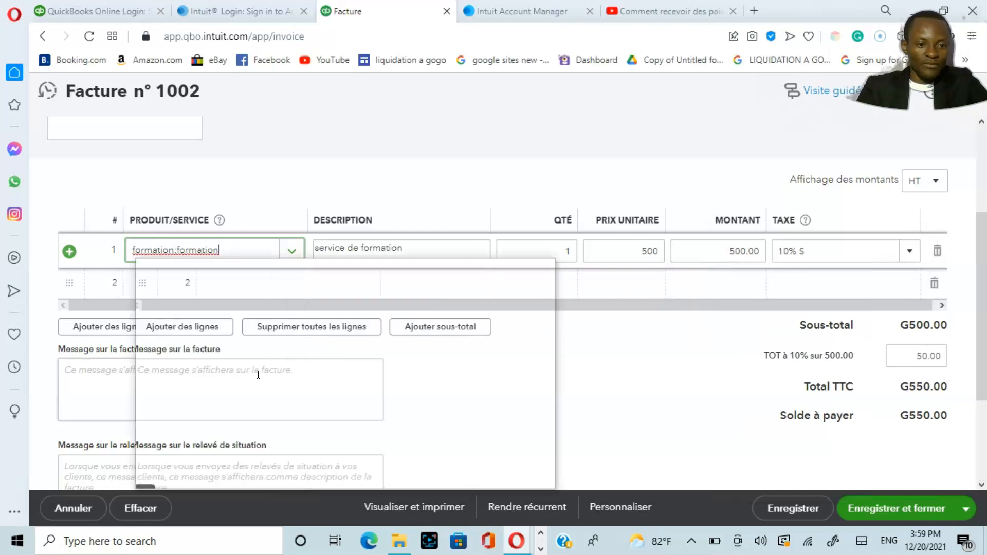
click(112, 377)
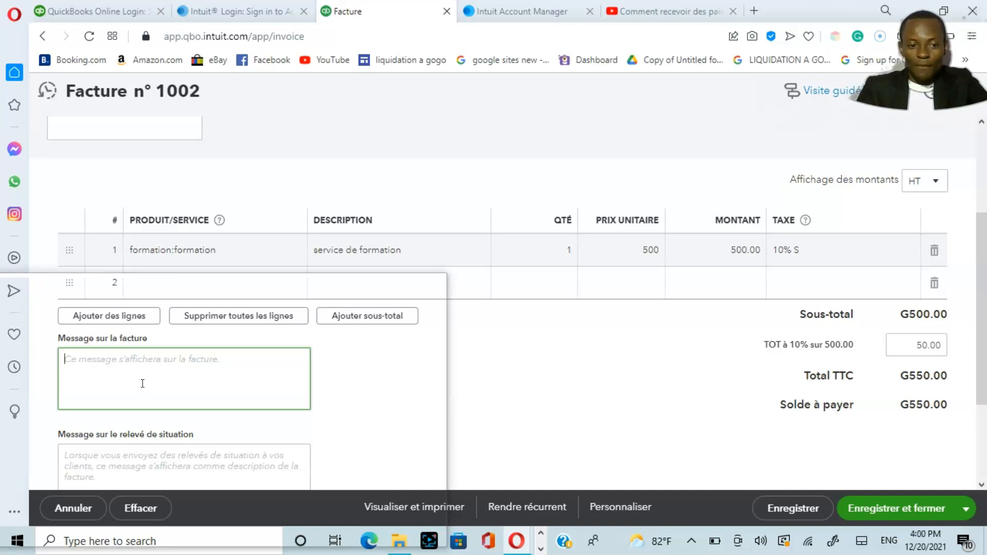
text(Merci pour votre achat !)
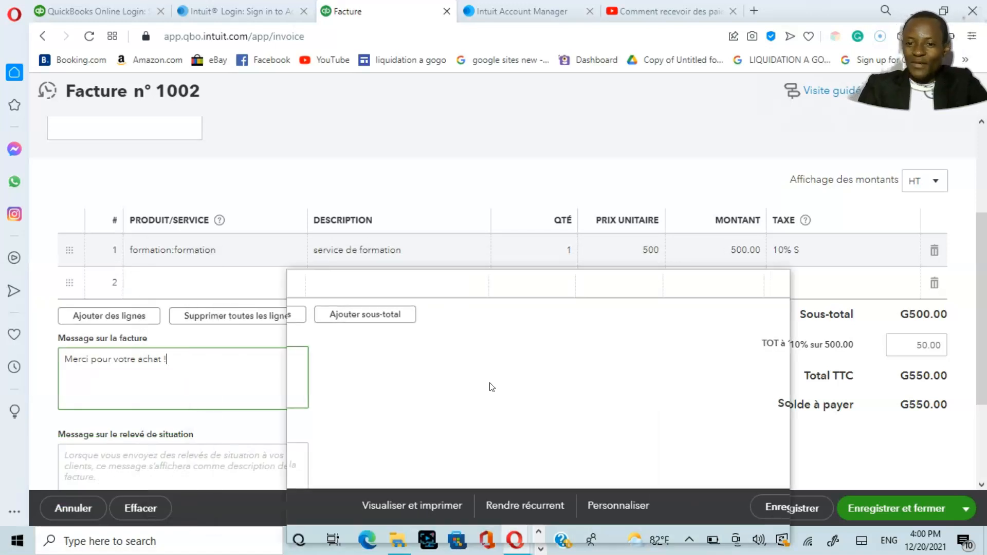
drag(986, 306, 986, 212)
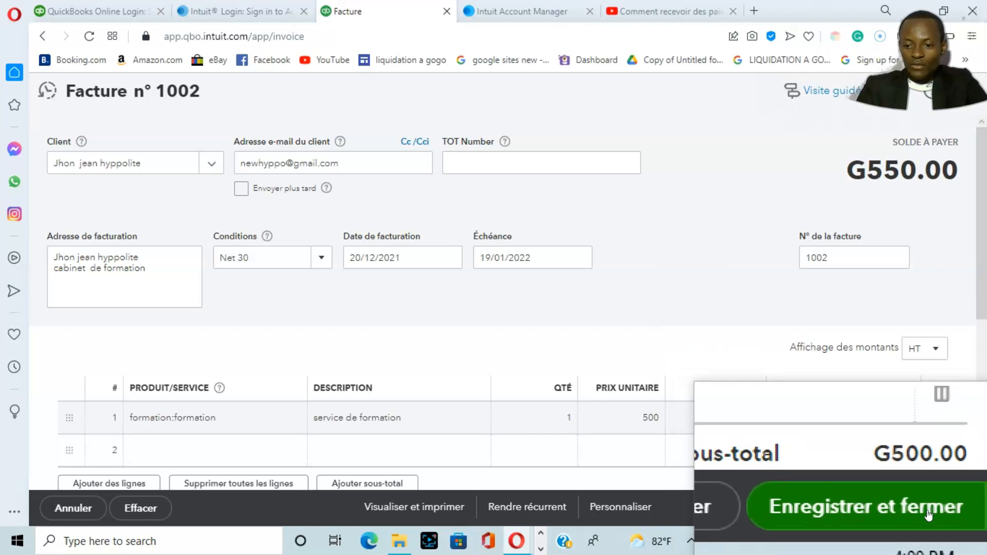
Step: Save and close the invoice (Enregistrer et fermer), then dismiss the recommendation survey without rating
click(966, 512)
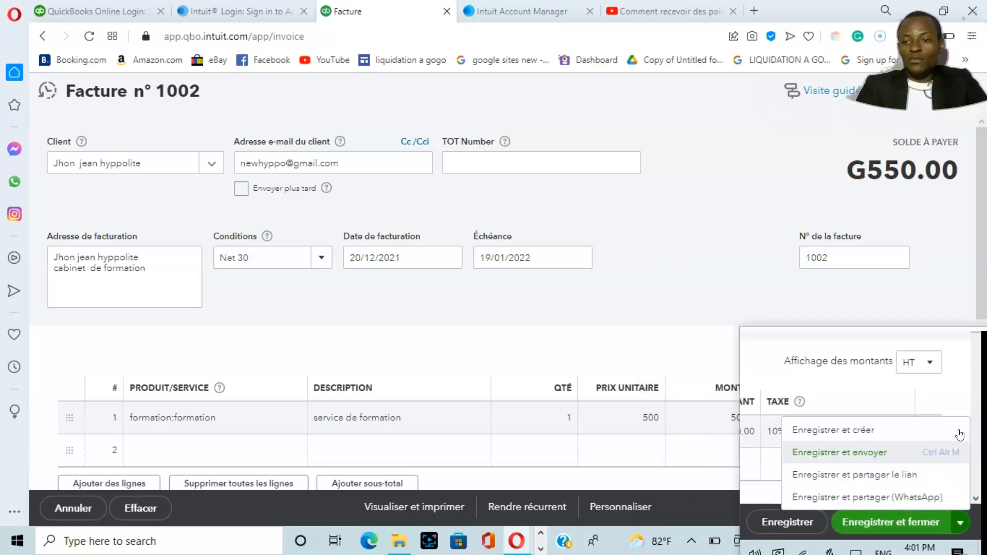
click(748, 289)
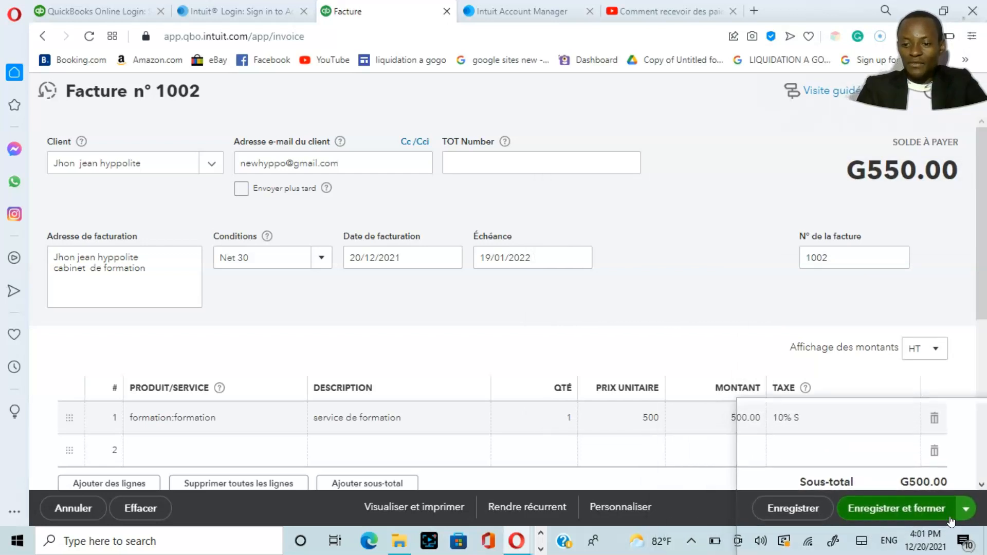
click(916, 509)
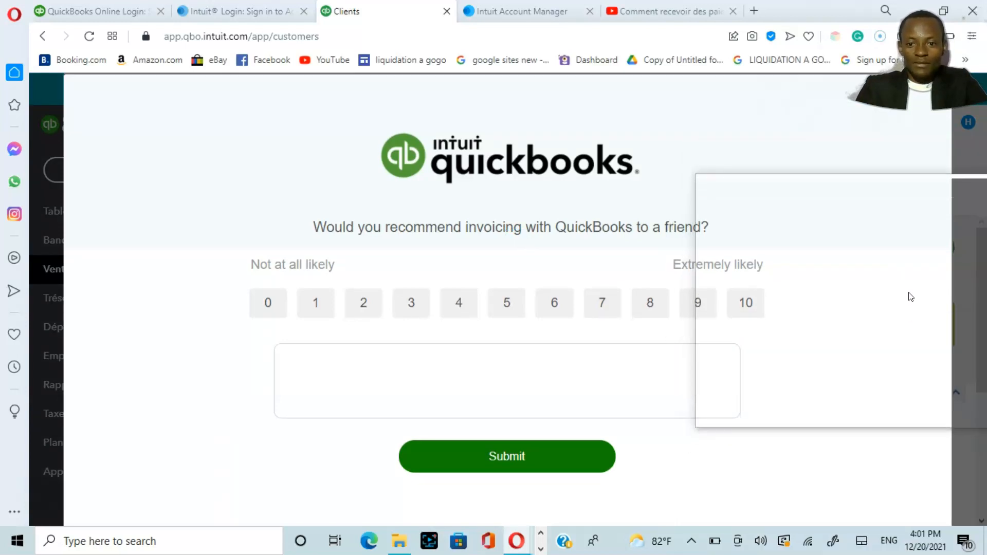
drag(638, 481, 897, 520)
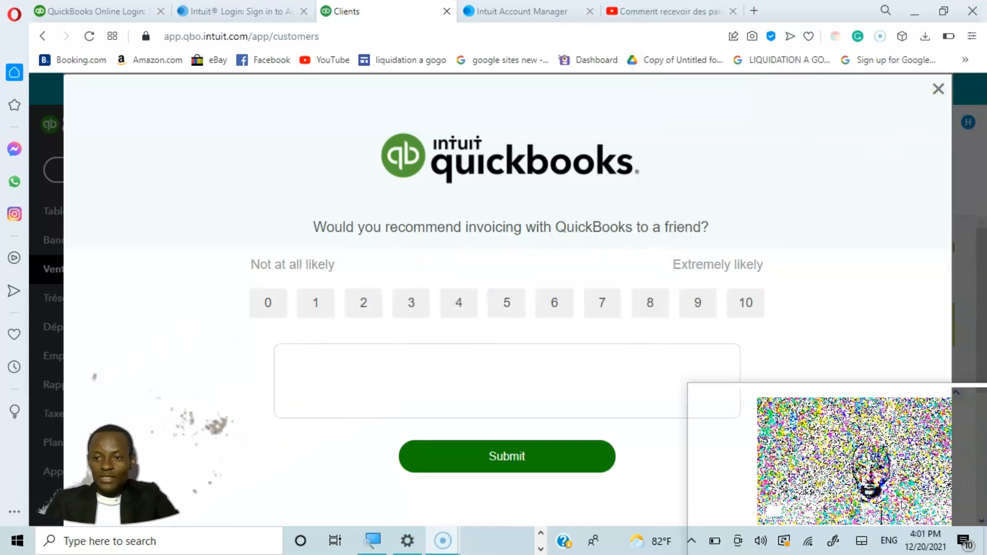
click(941, 94)
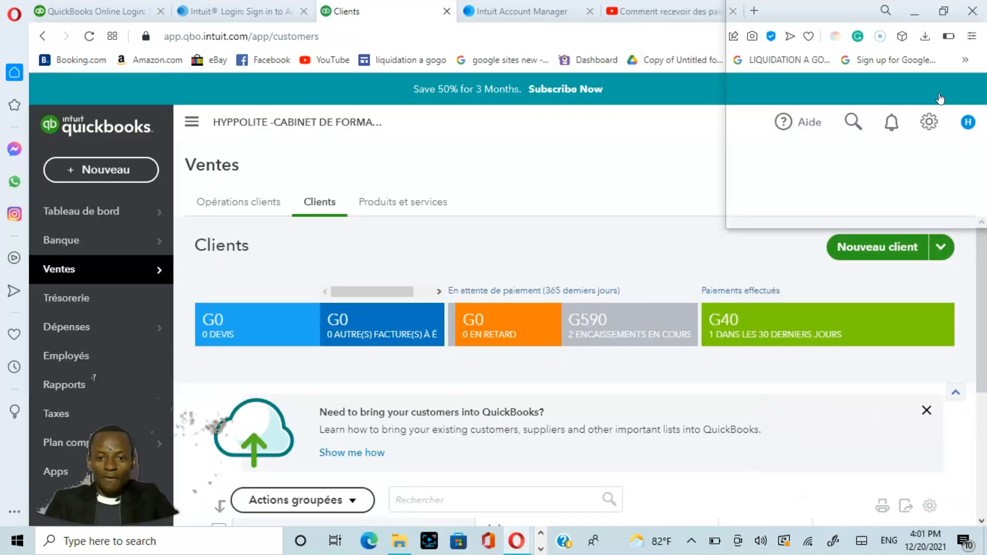
Step: Open an incoming payment (Paiement entrant) for the newly invoiced customer, first in the Clients list
scroll(985, 308, down, 2)
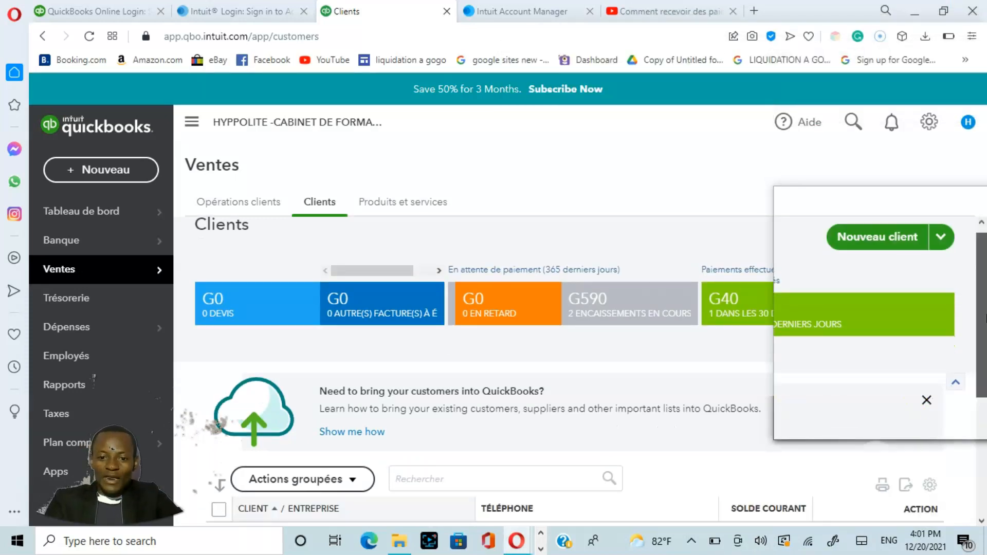
drag(986, 363, 985, 400)
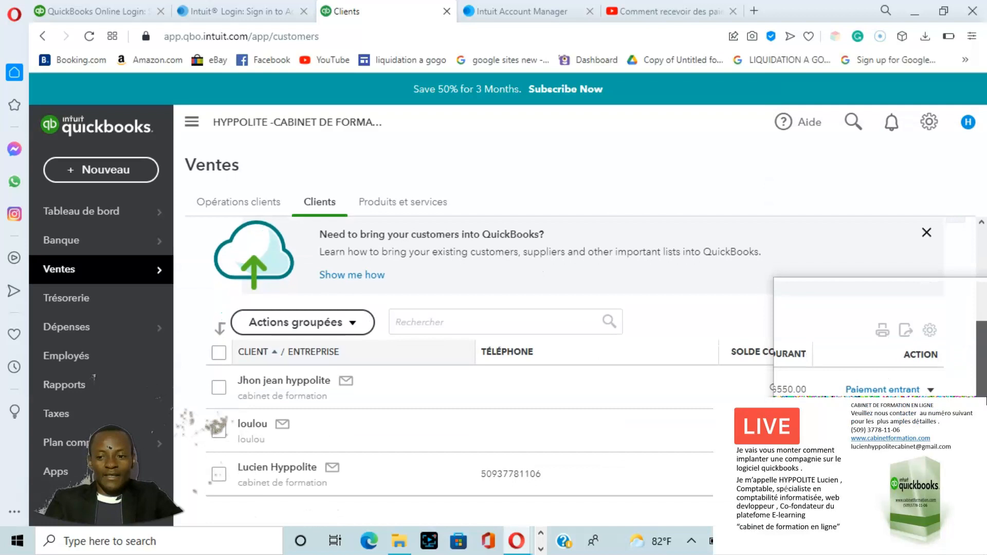
drag(986, 401, 986, 431)
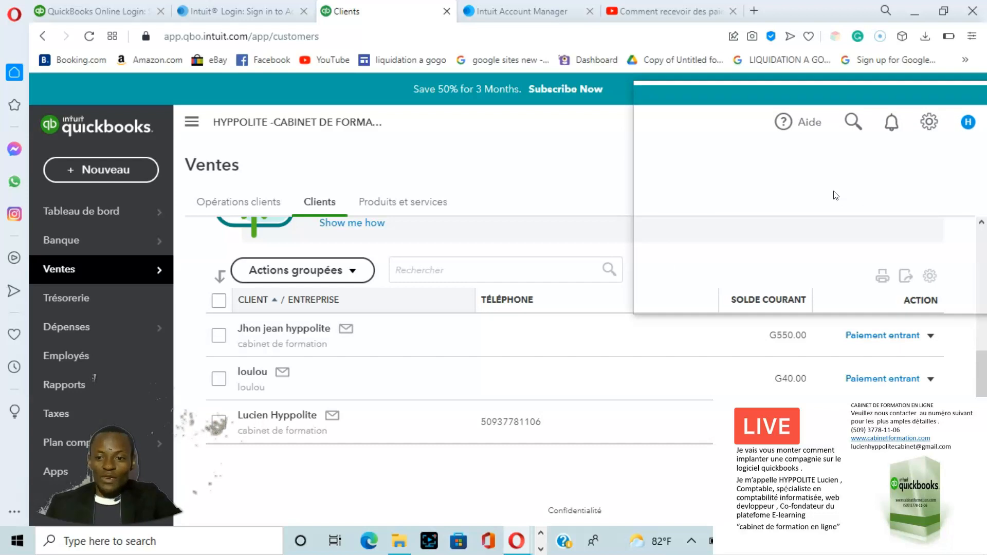
click(890, 336)
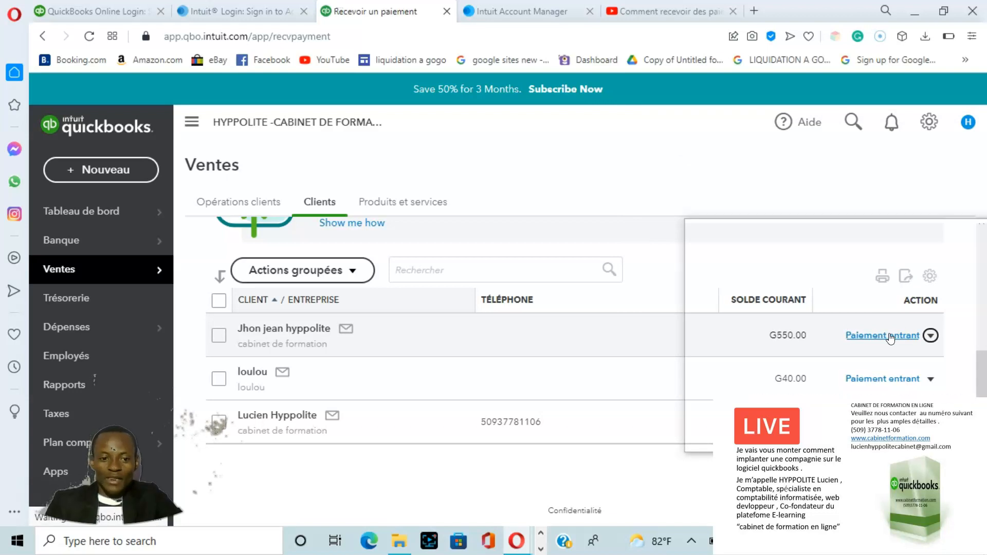
click(880, 336)
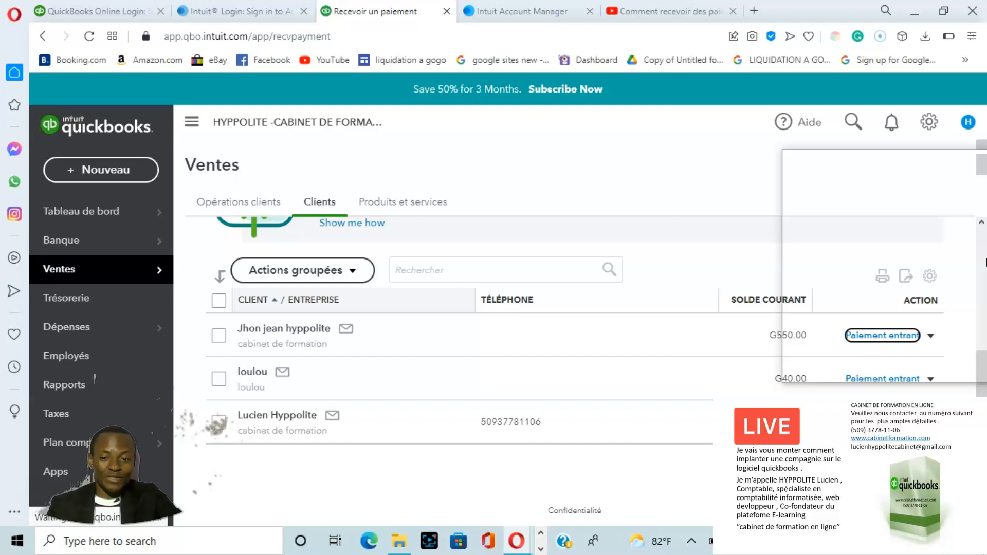
click(930, 336)
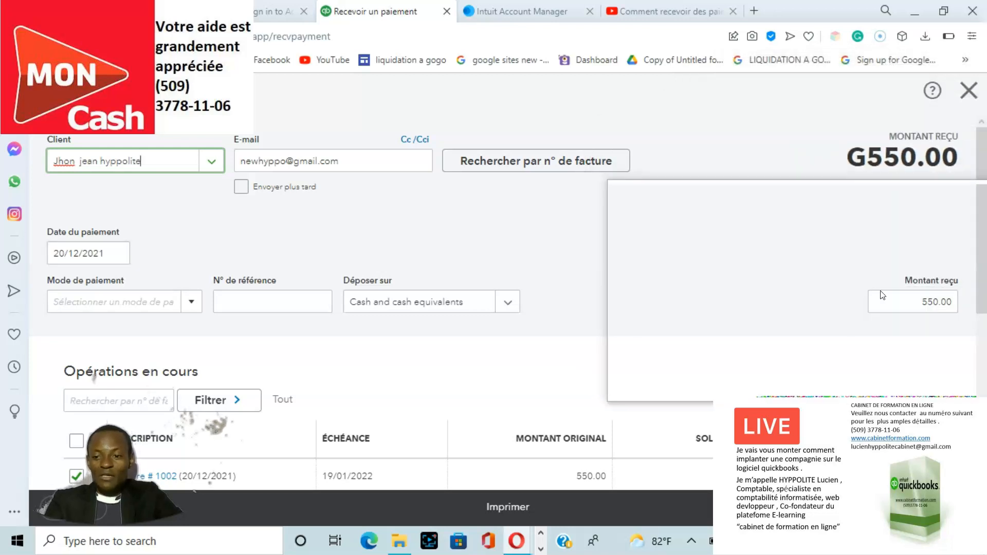
Step: Set the amount received (Montant reçu) to 500 and save and close the customer's payment
click(937, 304)
click(953, 303)
key(BackSpace)
key(BackSpace)
key(BackSpace)
key(BackSpace)
key(BackSpace)
key(BackSpace)
text(5)
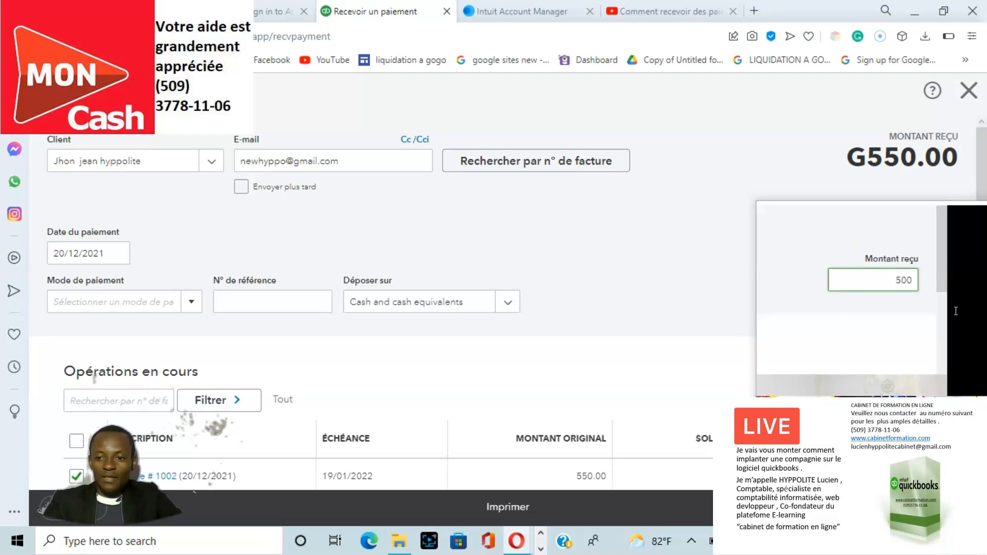
mouse_move(825, 467)
mouse_down()
mouse_move(765, 152)
mouse_move(595, 28)
mouse_up()
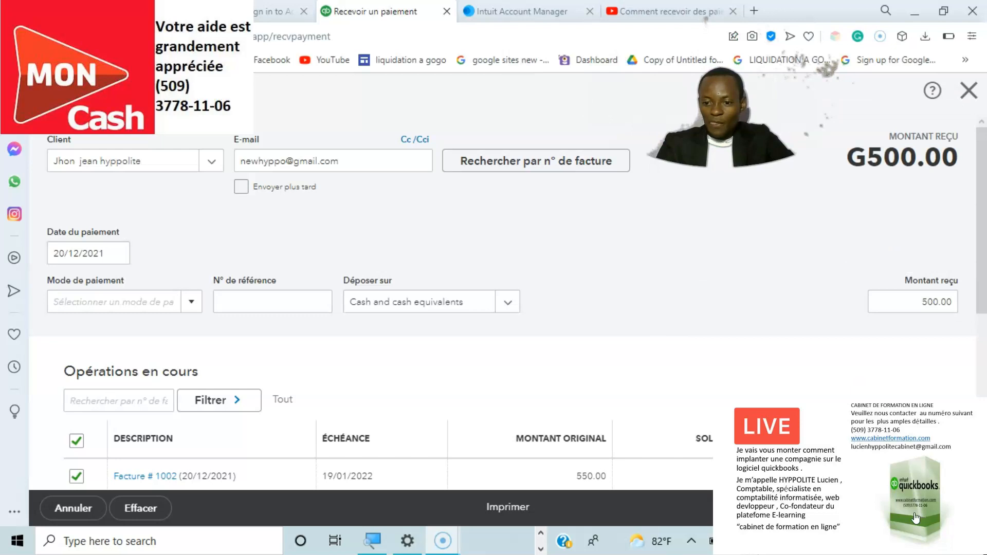
click(962, 514)
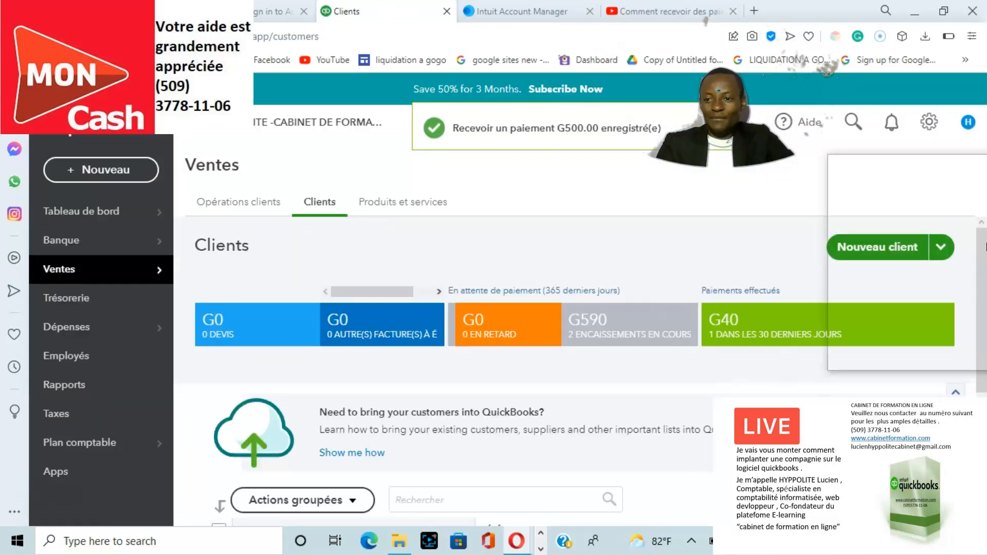
Step: Open the paying customer's record from the Clients list and review the outstanding balance and transactions (Liste d'opérations)
drag(985, 274, 986, 364)
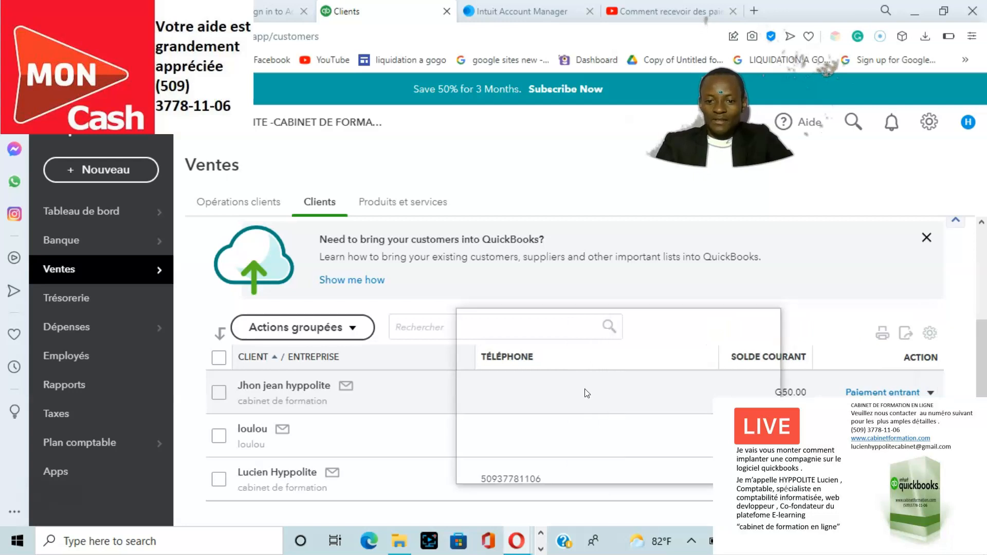
click(313, 392)
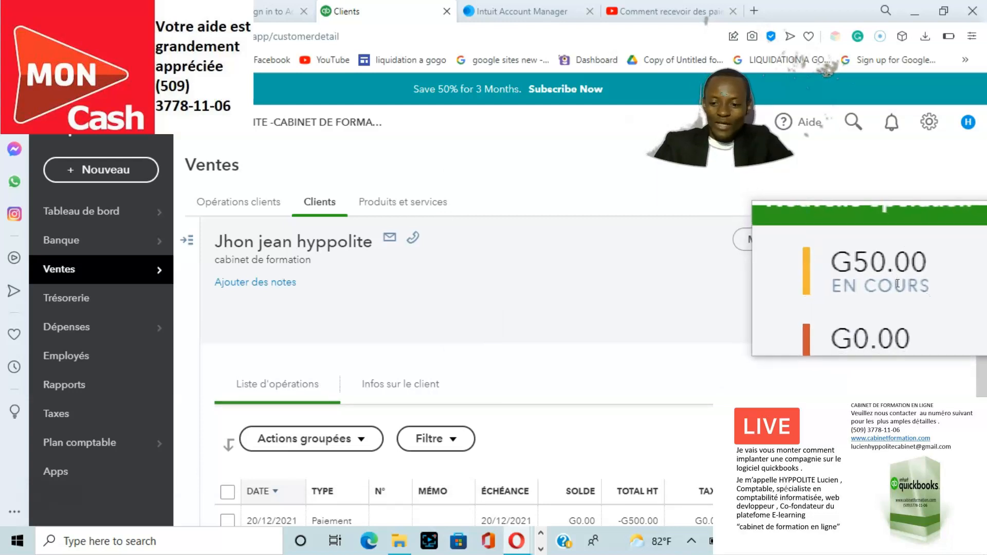
scroll(941, 360, down, 3)
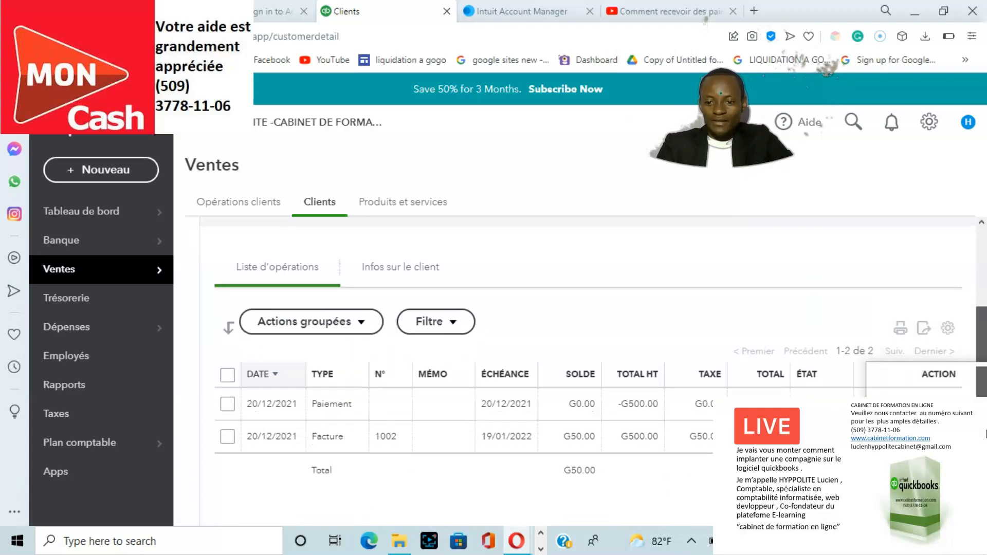